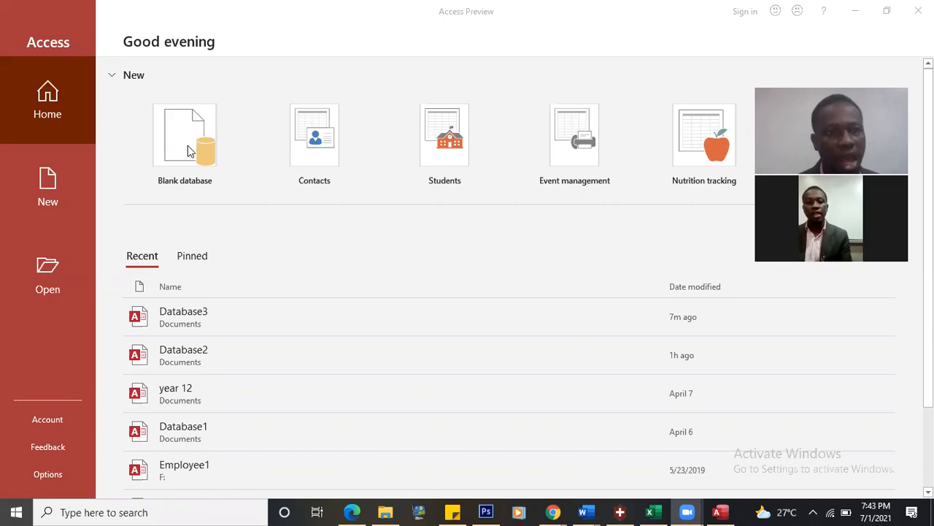
Step: Create a new blank Access database named Database5 in the Documents folder
{"action": "left_click", "coordinate": [187, 143]}
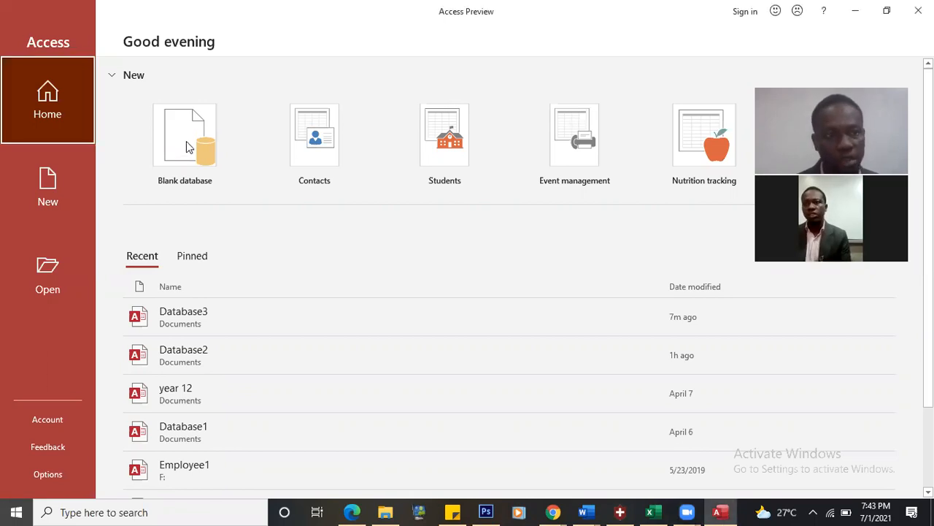
{"action": "left_click", "coordinate": [215, 154]}
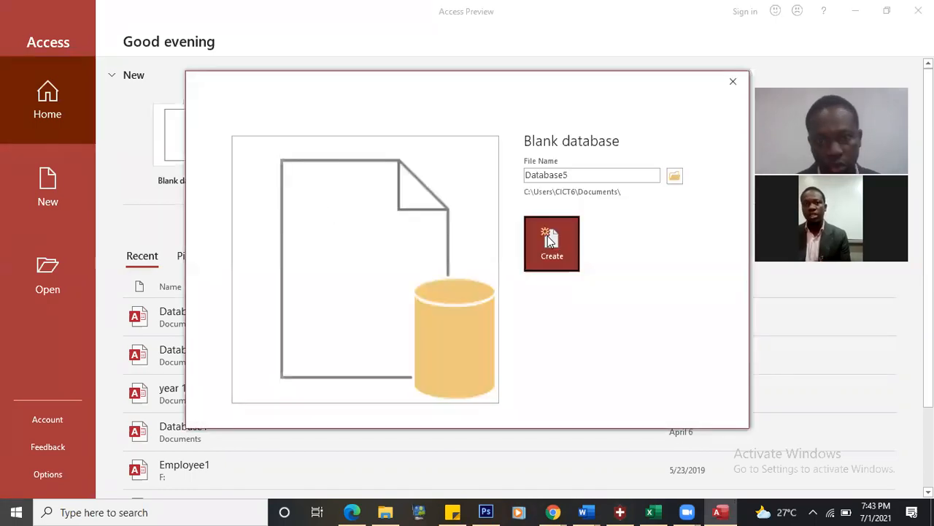
{"action": "left_click", "coordinate": [548, 236]}
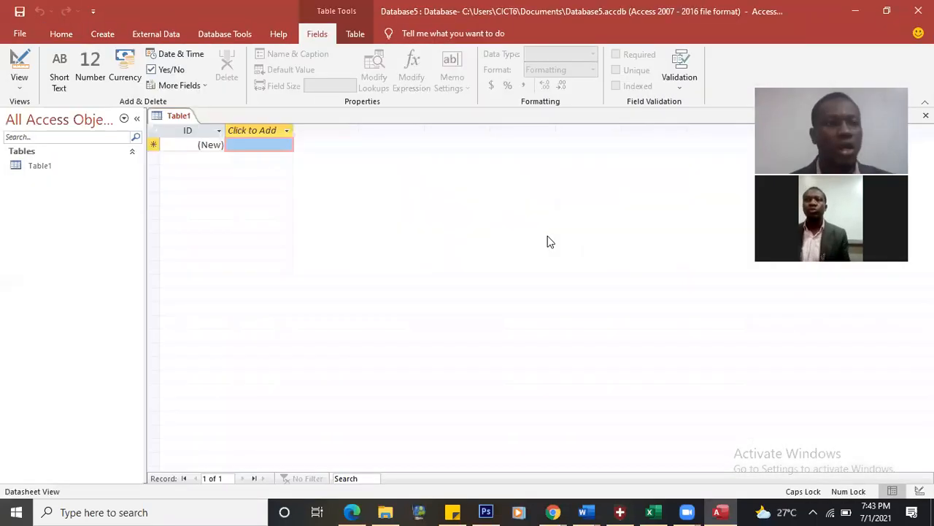
Step: Switch Table1 to Design View, saving it under the name GRADE11
{"action": "left_click", "coordinate": [19, 80]}
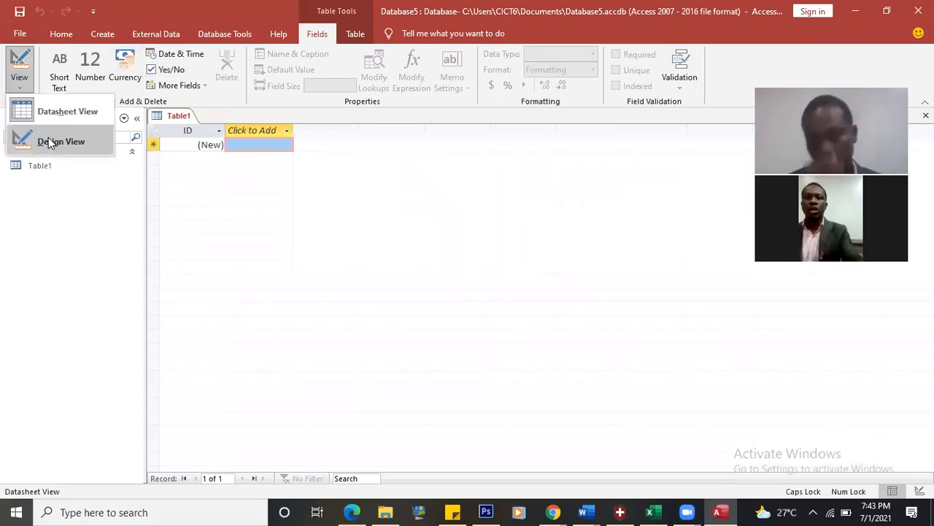
{"action": "left_click", "coordinate": [48, 141]}
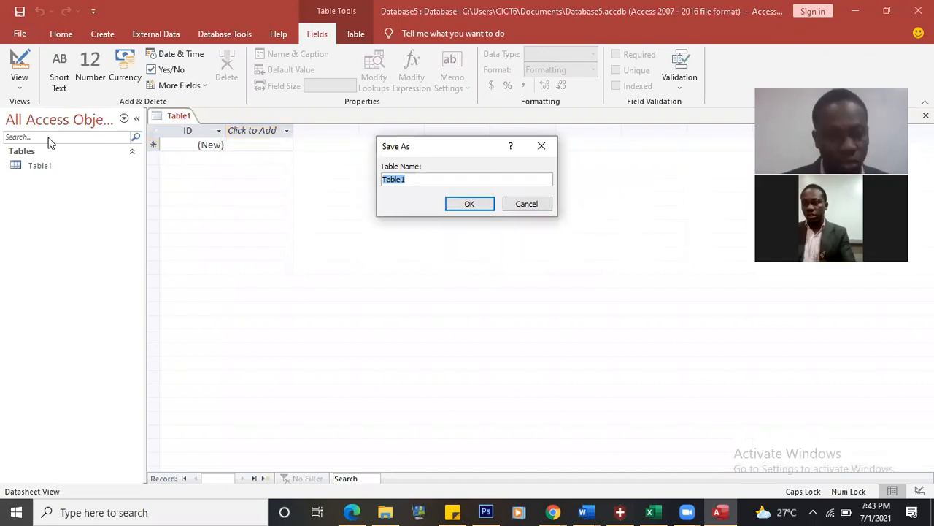
{"action": "type", "text": "GRADE"}
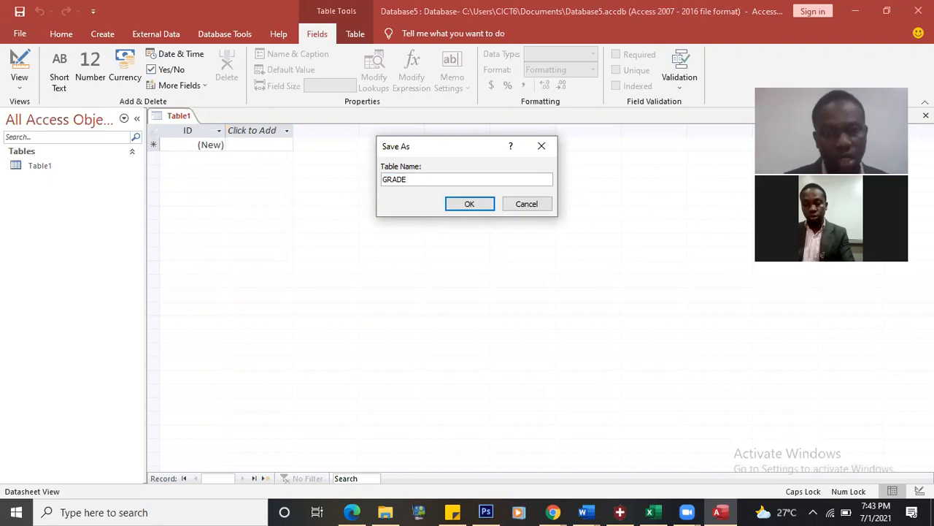
{"action": "type", "text": "11"}
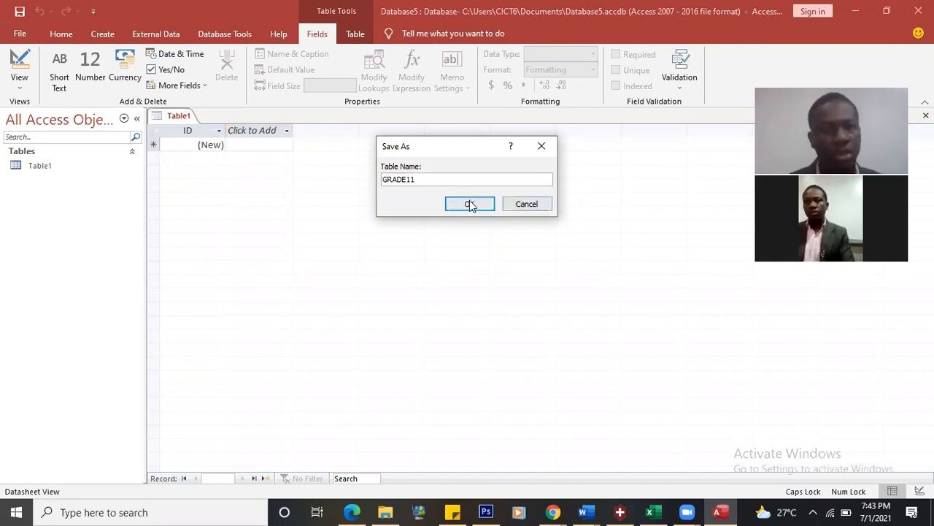
{"action": "left_click", "coordinate": [470, 205]}
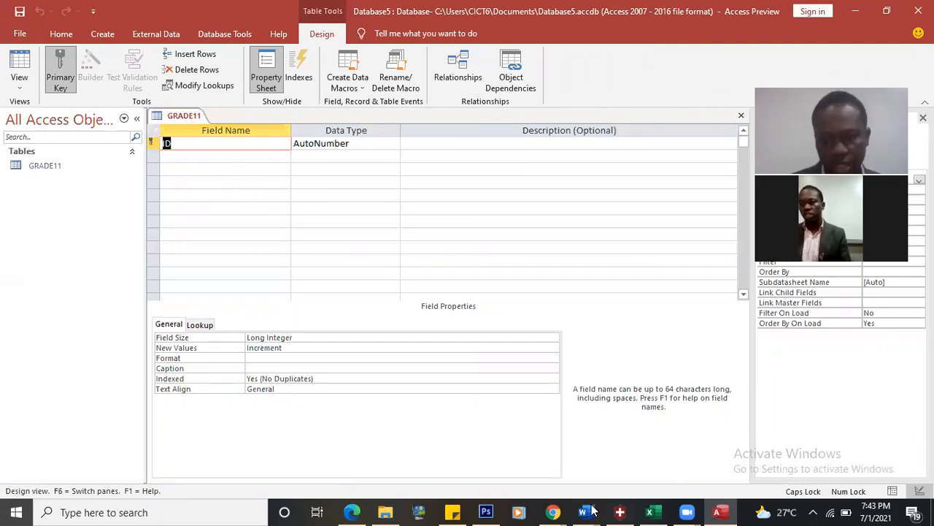
{"action": "mouse_move", "coordinate": [593, 511]}
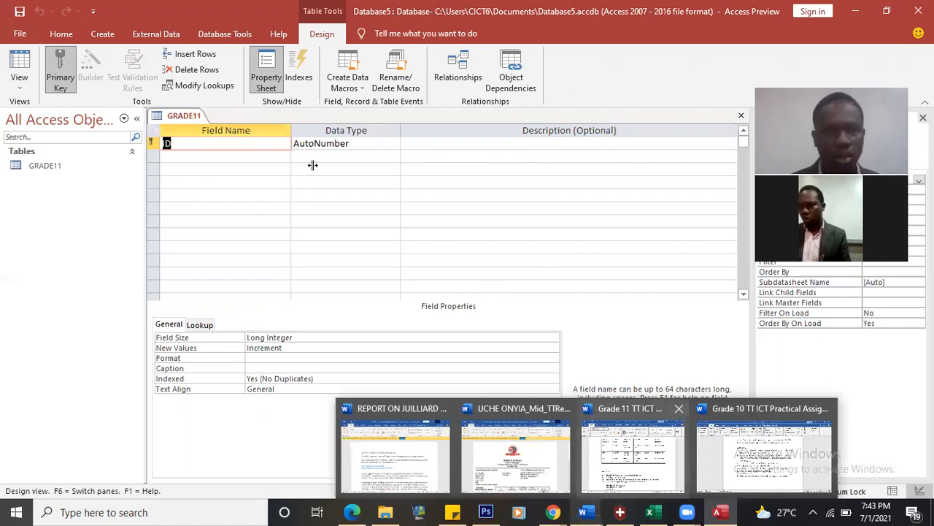
{"action": "left_click", "coordinate": [633, 455]}
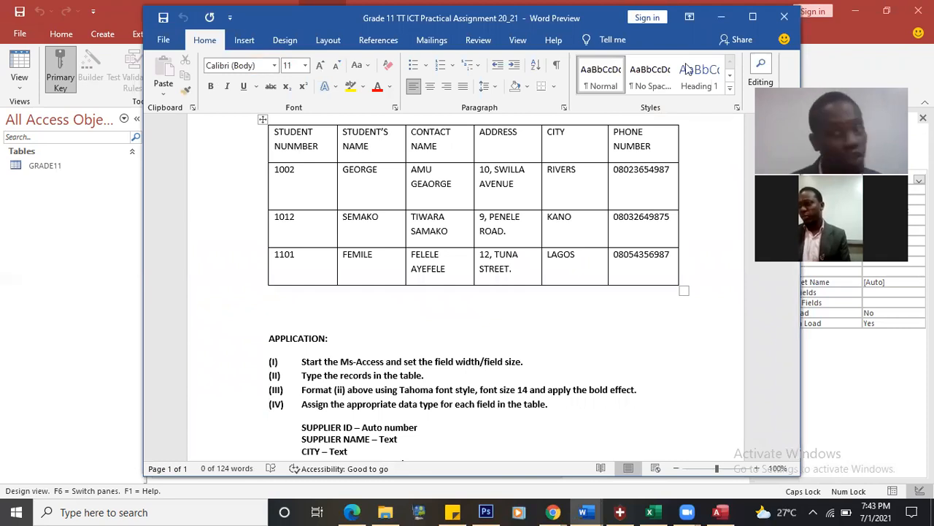
{"action": "left_click", "coordinate": [721, 18]}
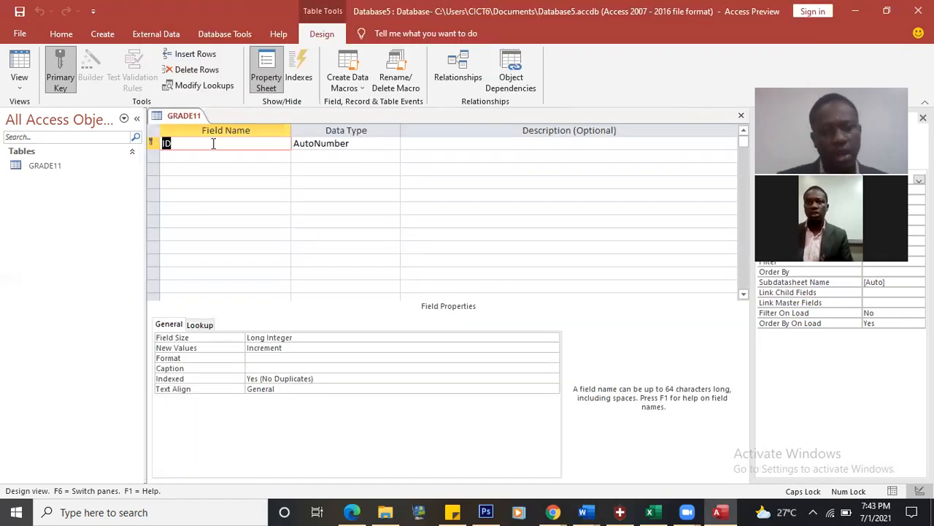
Step: Define fields STUDENT NUMBER, STUDENT NAME and PHONE NUMBER, keeping Short Text for the latter two
{"action": "type", "text": "STUDENT"}
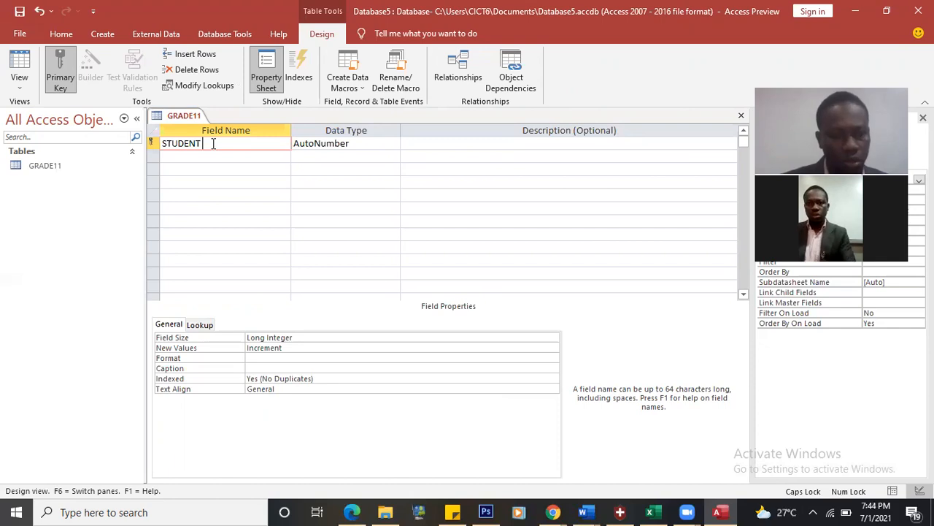
{"action": "type", "text": " NUMBER"}
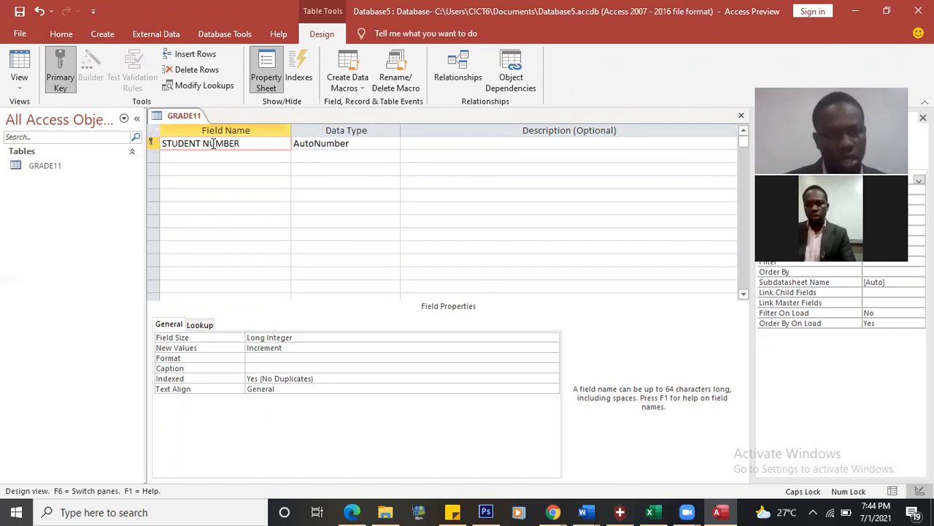
{"action": "key", "text": "Tab"}
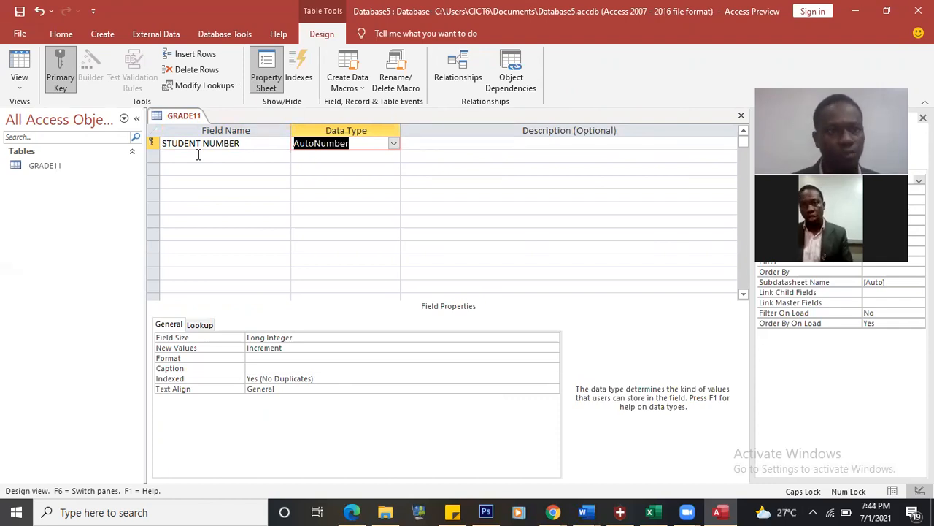
{"action": "left_click", "coordinate": [198, 155]}
{"action": "type", "text": "ST"}
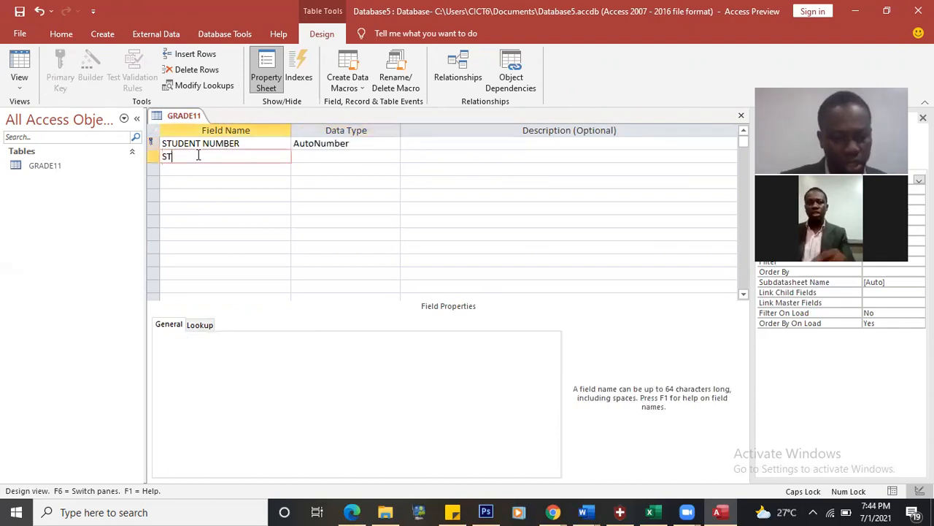
{"action": "type", "text": "UDENT N"}
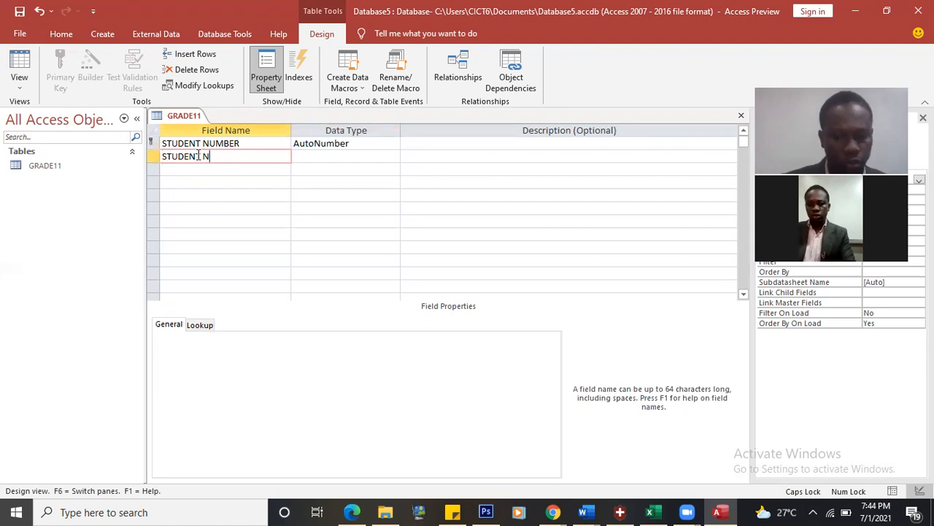
{"action": "type", "text": "AME"}
{"action": "key", "text": "Tab"}
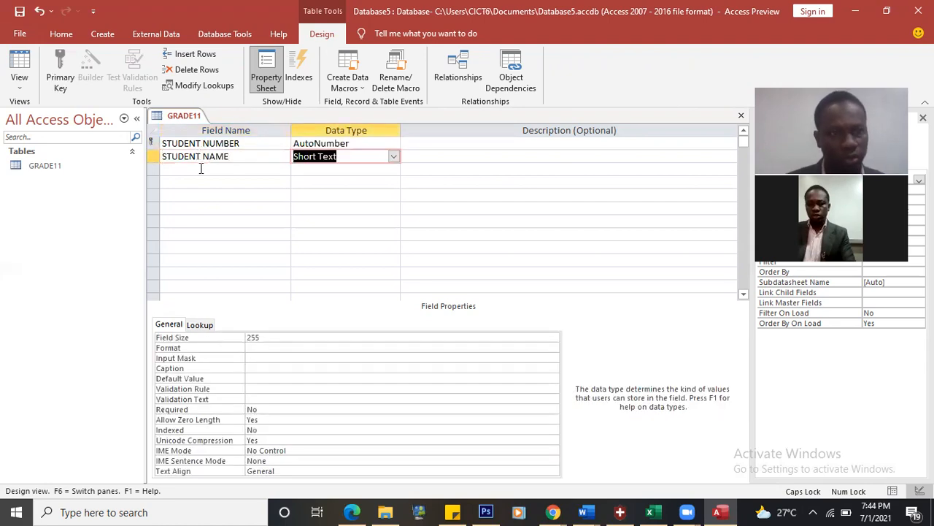
{"action": "left_click", "coordinate": [200, 168]}
{"action": "type", "text": "PHI"}
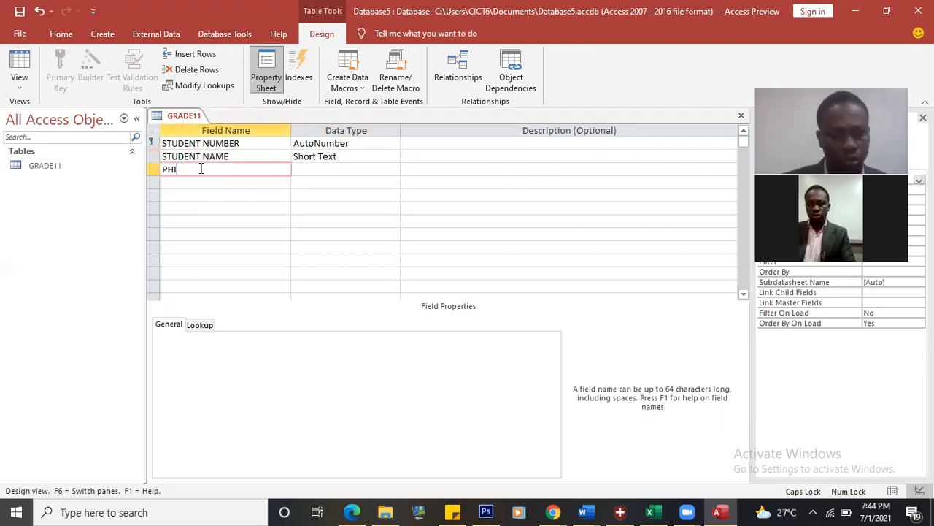
{"action": "type", "text": "ONE "}
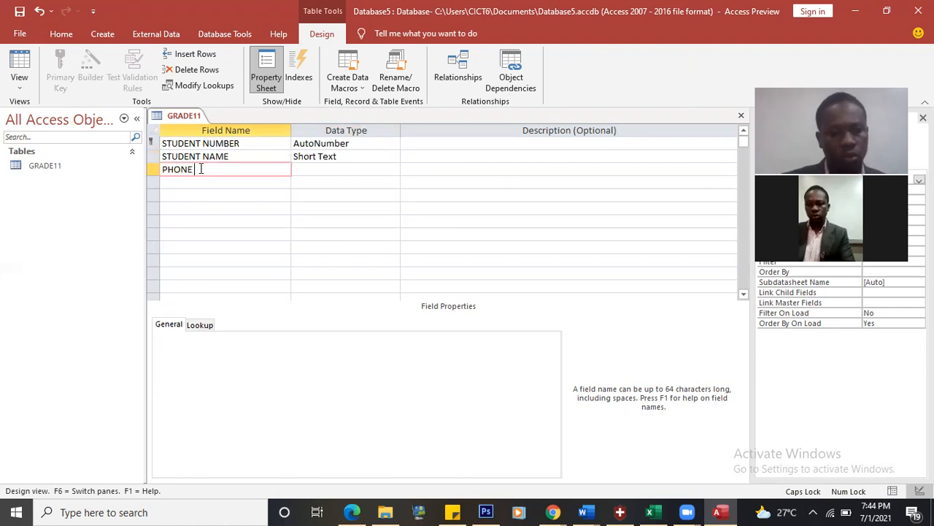
{"action": "type", "text": "NUMBER"}
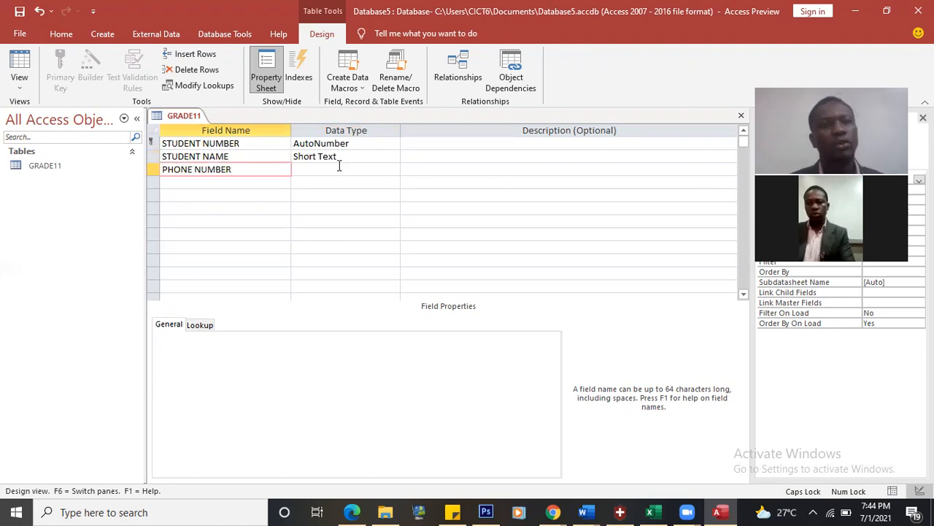
{"action": "left_click", "coordinate": [339, 168]}
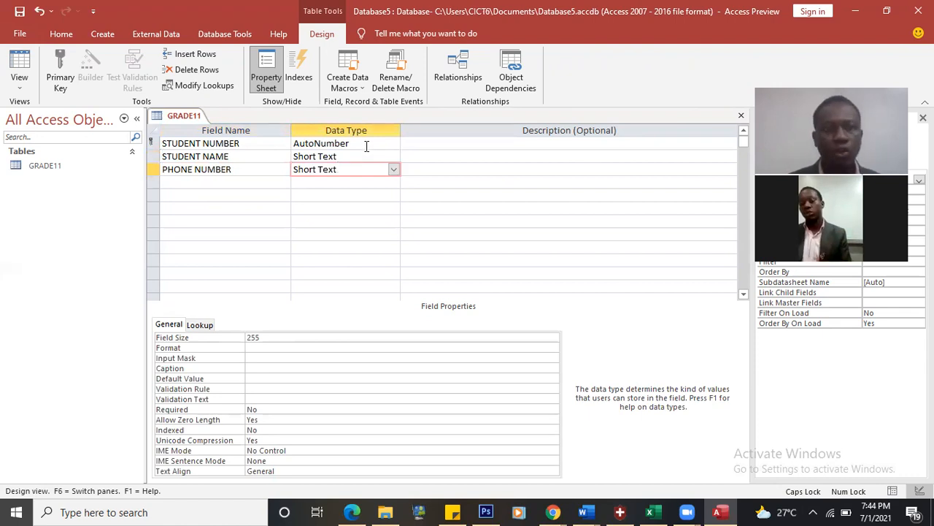
Step: Change the STUDENT NUMBER field's data type to Number
{"action": "left_click", "coordinate": [368, 145]}
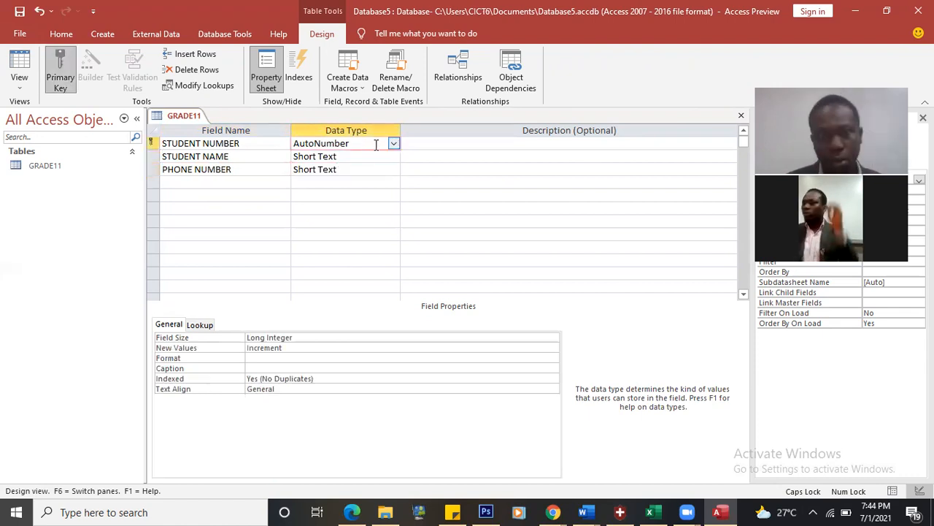
{"action": "left_click", "coordinate": [393, 145]}
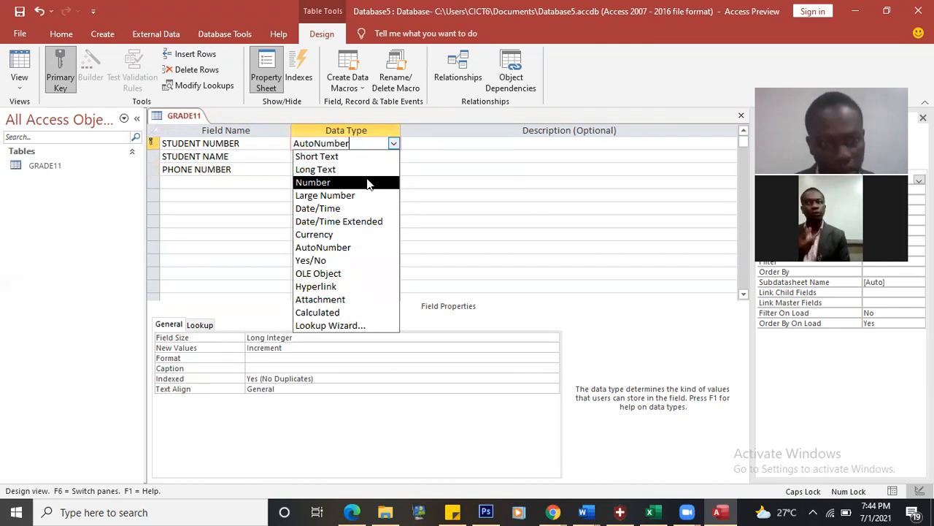
{"action": "left_click", "coordinate": [368, 183]}
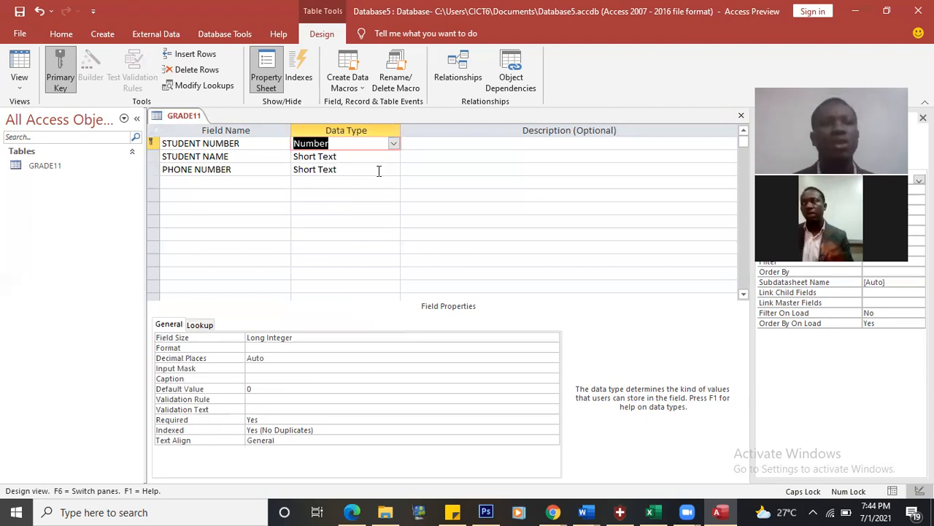
Step: Try Number for PHONE NUMBER, then set it back to Short Text
{"action": "left_click", "coordinate": [378, 169]}
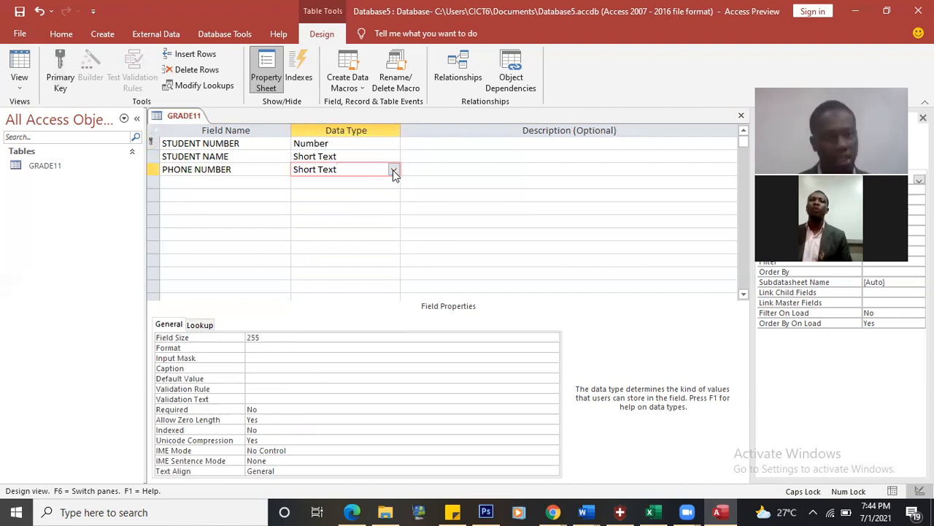
{"action": "left_click", "coordinate": [393, 170]}
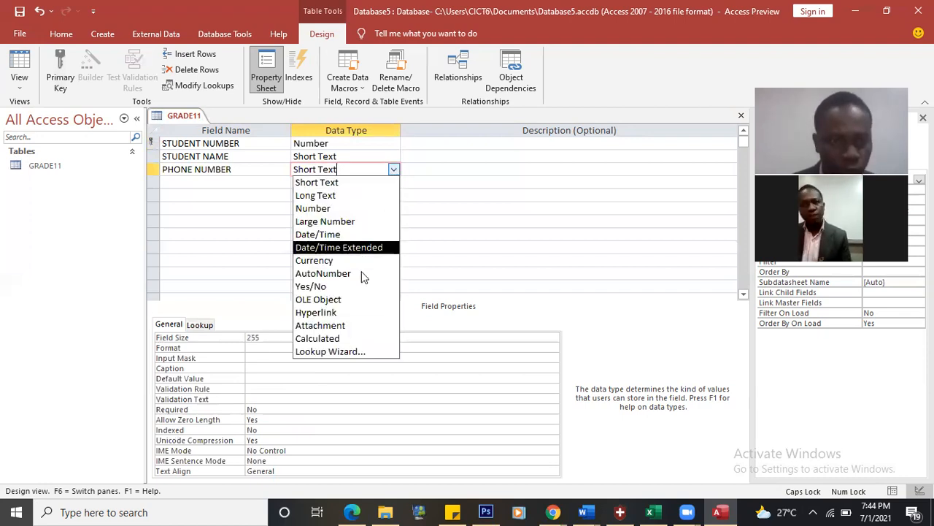
{"action": "left_click", "coordinate": [351, 208]}
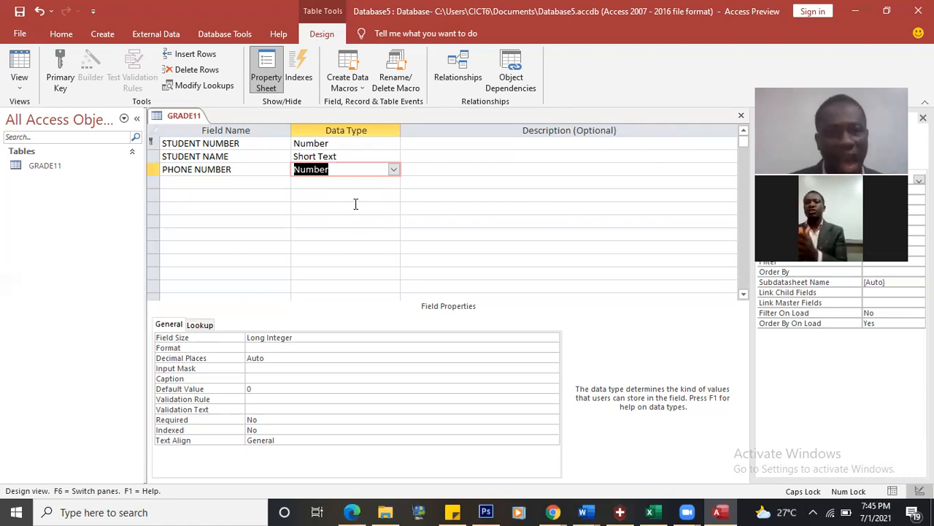
{"action": "left_click", "coordinate": [395, 170]}
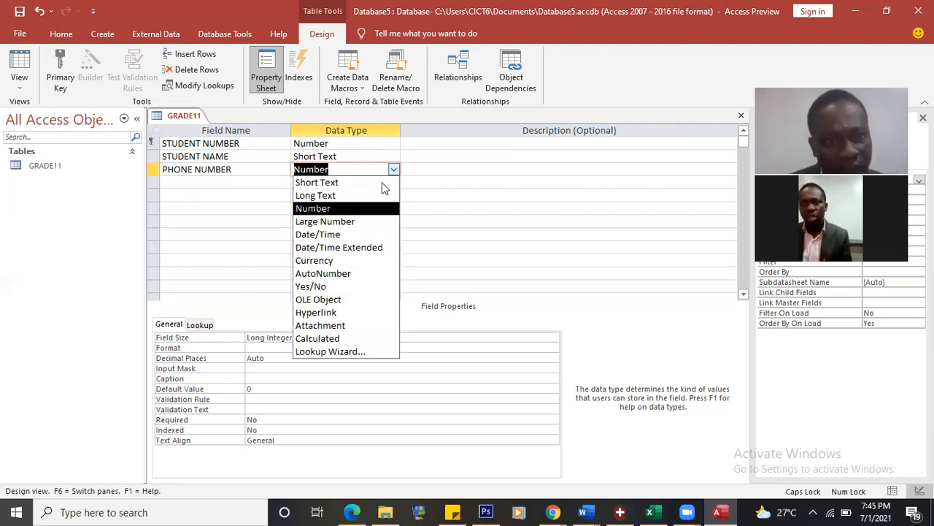
{"action": "key", "text": "Down"}
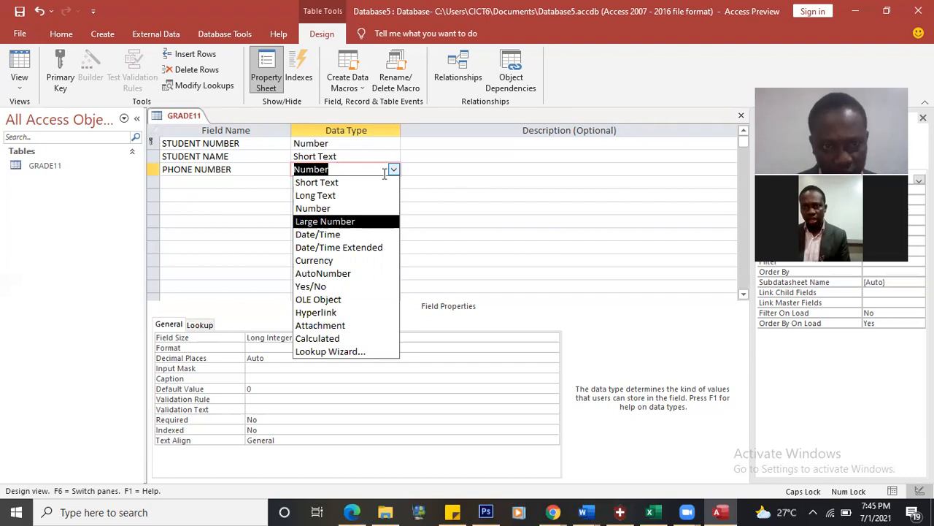
{"action": "left_click", "coordinate": [365, 183]}
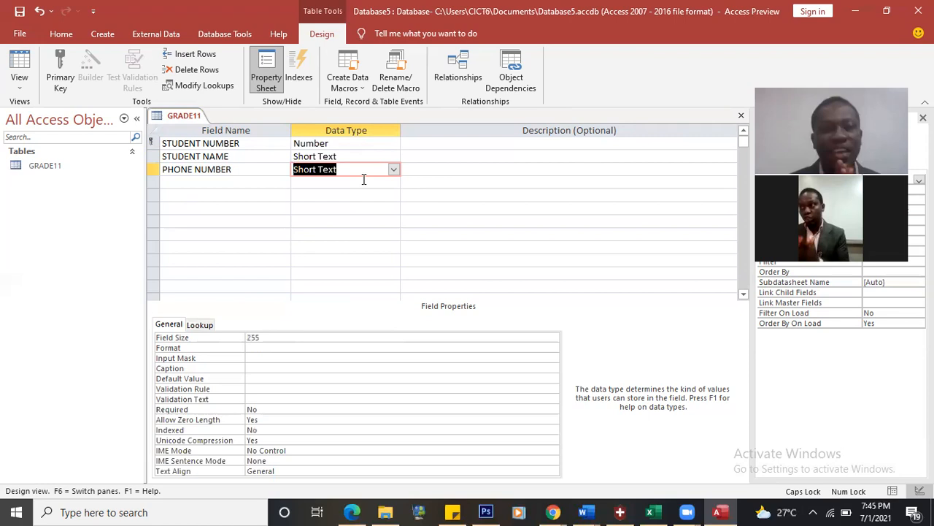
Step: Save the GRADE11 design and open it in Datasheet View, with the Word assignment alongside
{"action": "left_click", "coordinate": [22, 87]}
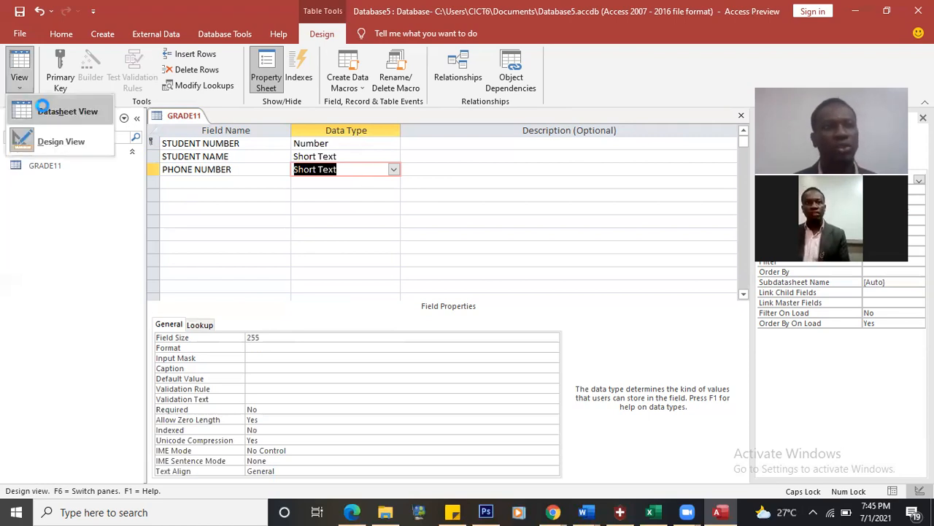
{"action": "left_click", "coordinate": [44, 110]}
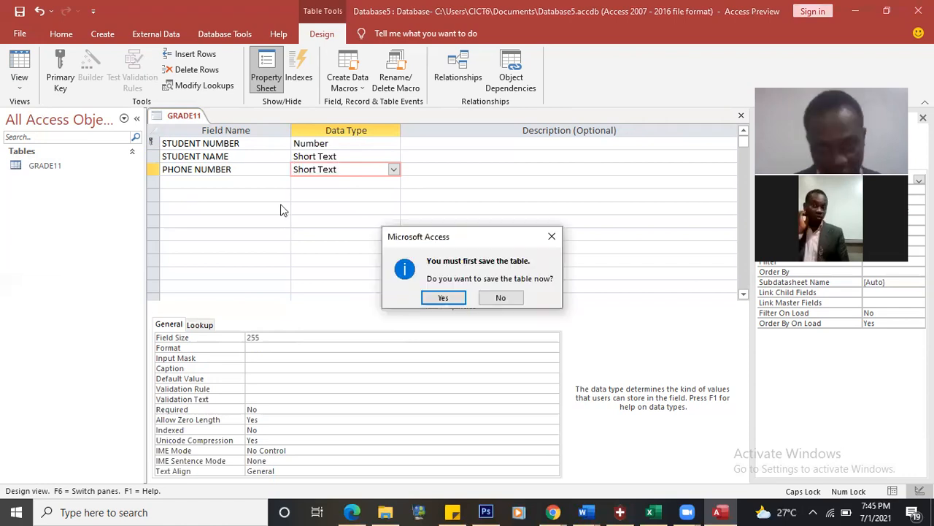
{"action": "left_click", "coordinate": [446, 297]}
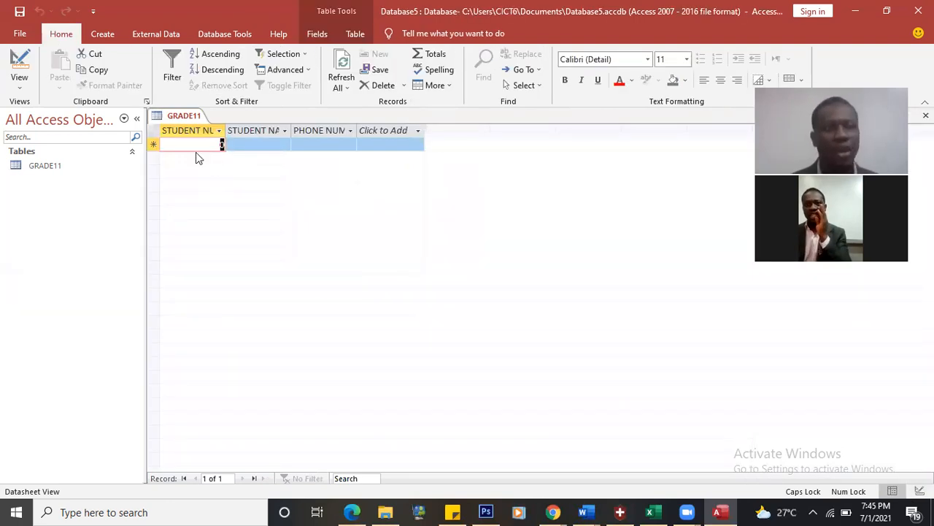
{"action": "left_click", "coordinate": [586, 510]}
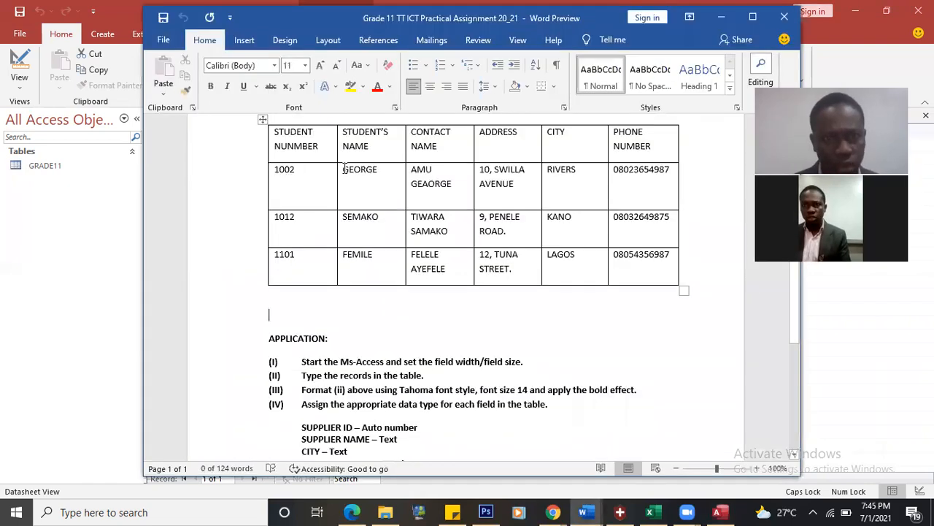
Step: Select the first student's name in the Word assignment, then return to Access
{"action": "double_click", "coordinate": [380, 173]}
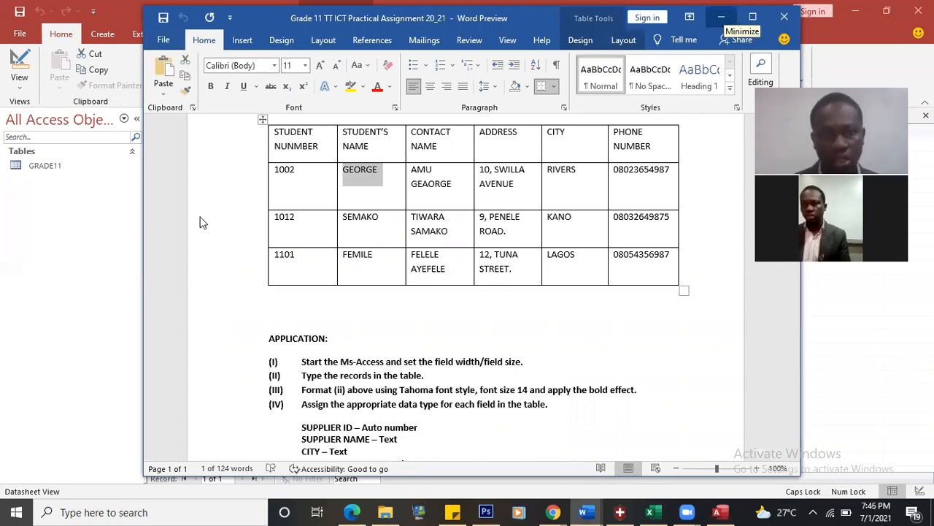
{"action": "key", "text": "alt+Tab"}
Step: Enter record 1002 with the student's name and phone number
{"action": "type", "text": "1002"}
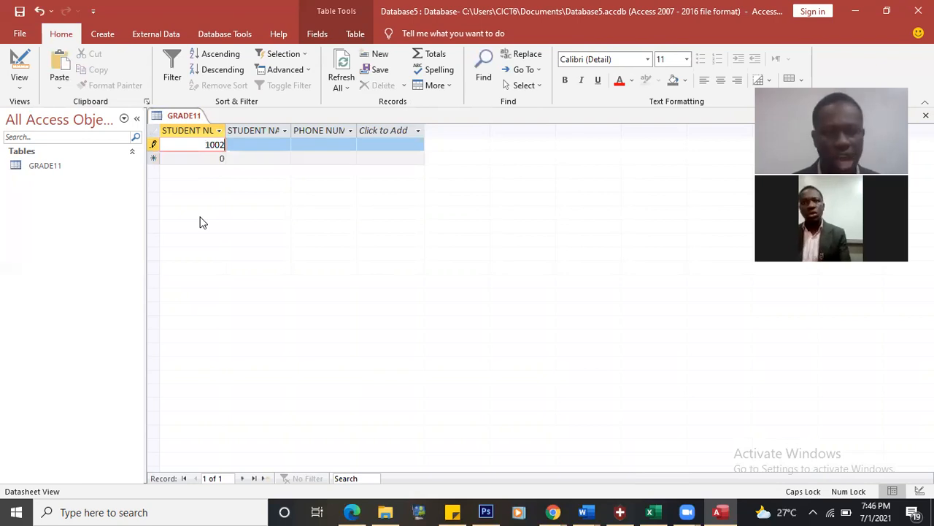
{"action": "key", "text": "Tab"}
{"action": "type", "text": "GEORGE"}
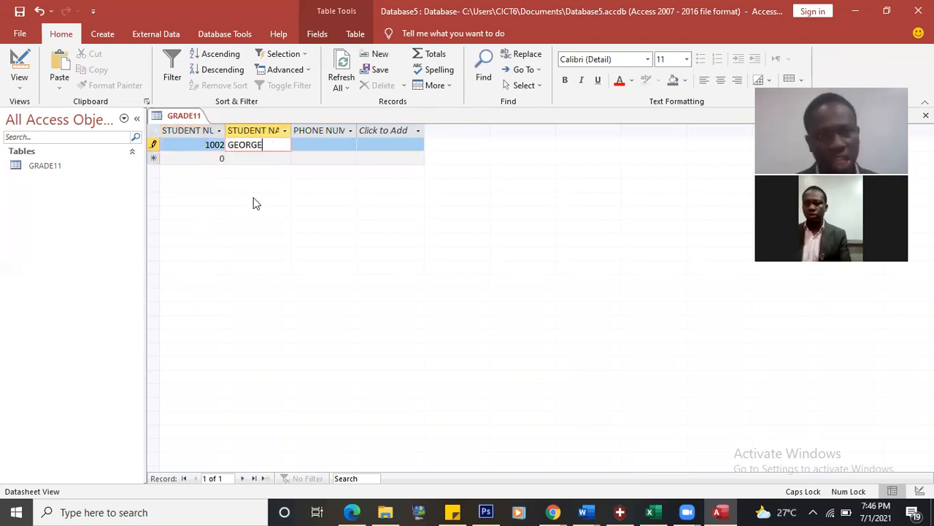
{"action": "left_click", "coordinate": [326, 145]}
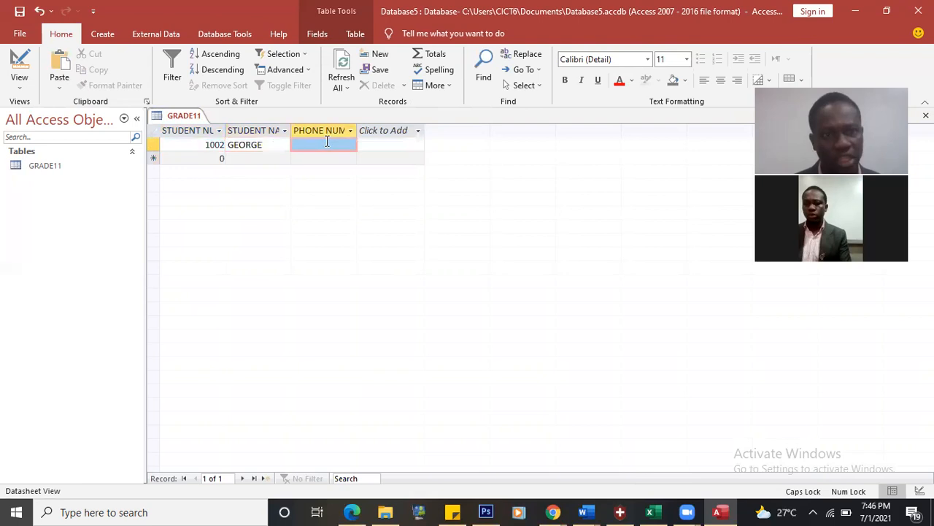
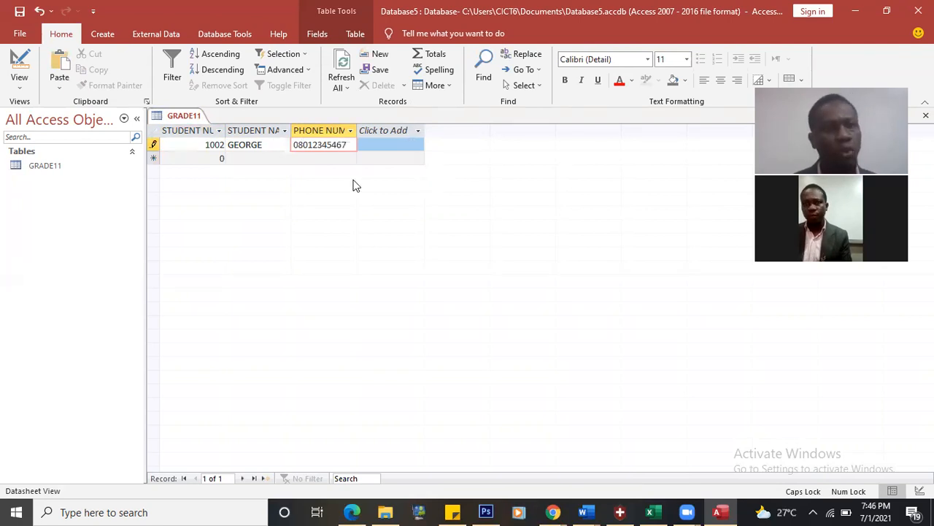
{"action": "left_click", "coordinate": [321, 157]}
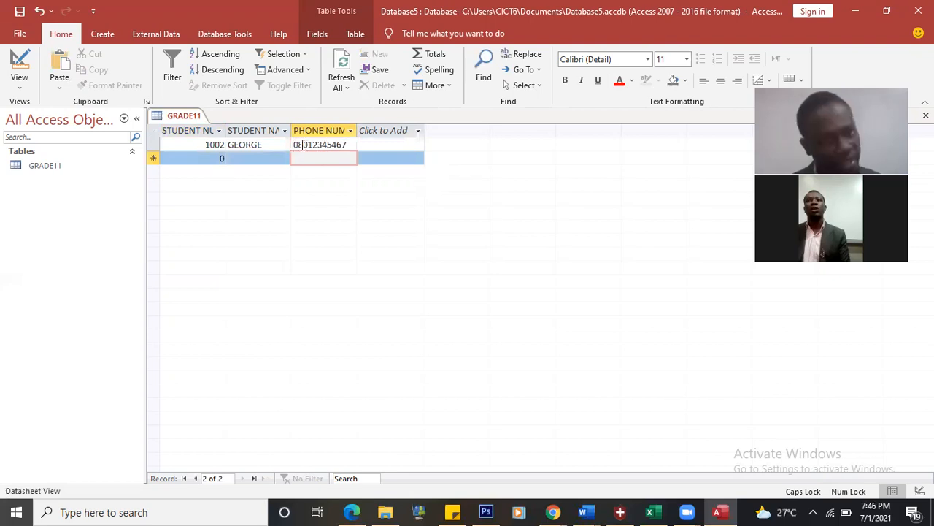
Step: Check the phone number's leading zero, then start a second record with the default 0 cleared
{"action": "left_click", "coordinate": [298, 146]}
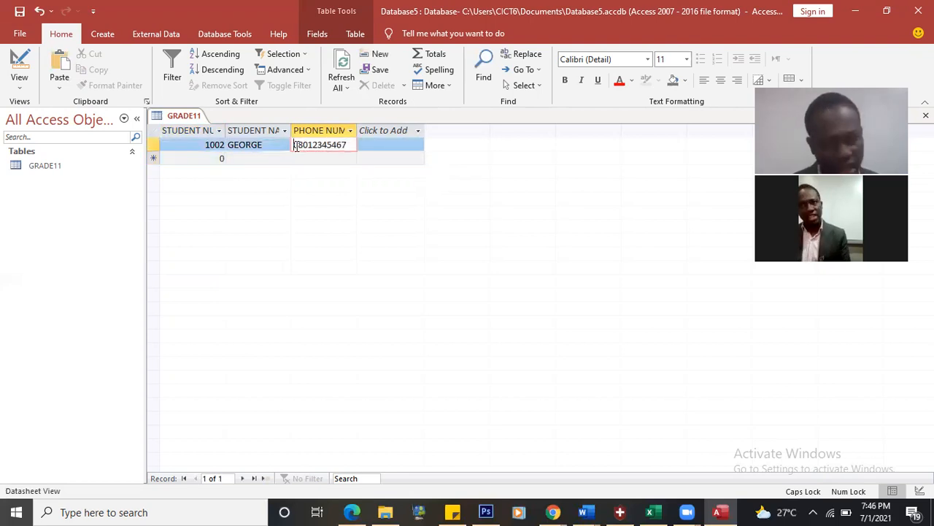
{"action": "left_click_drag", "start_coordinate": [297, 146], "coordinate": [295, 145]}
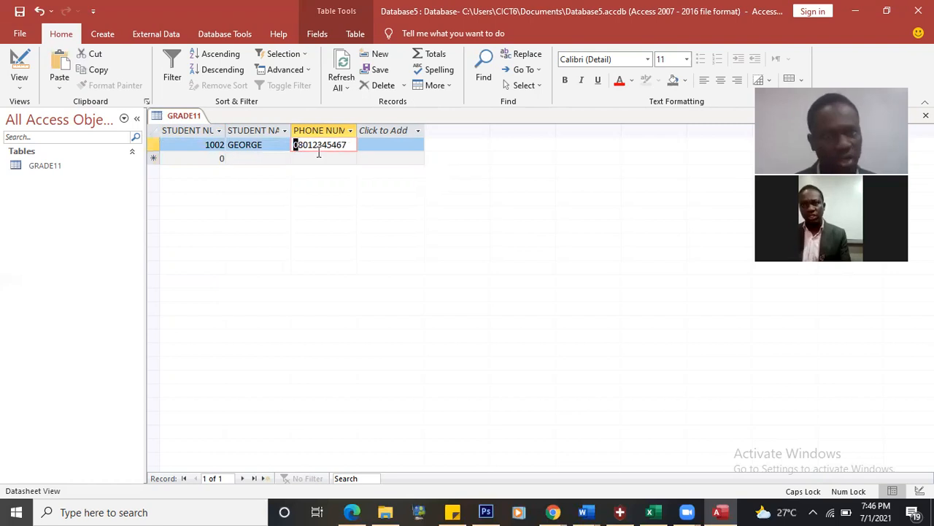
{"action": "left_click", "coordinate": [203, 159]}
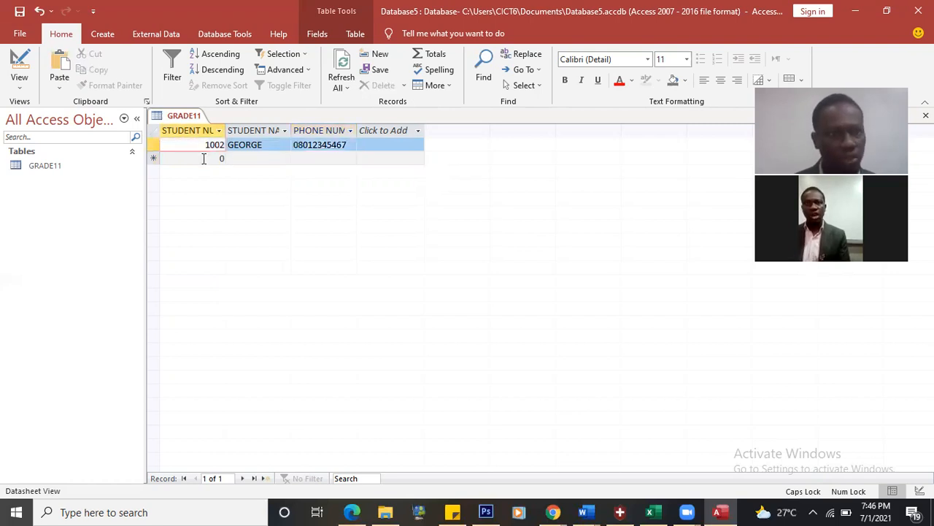
{"action": "left_click", "coordinate": [204, 158]}
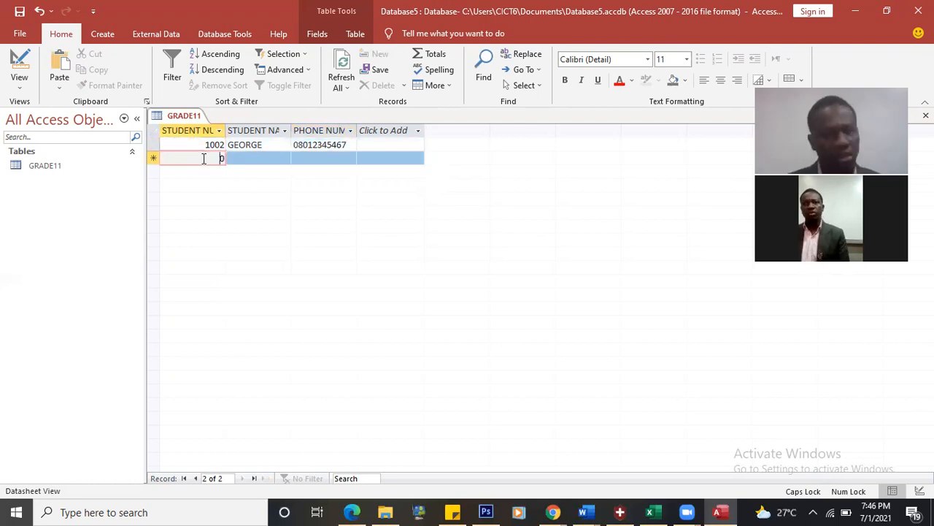
{"action": "key", "text": "BackSpace"}
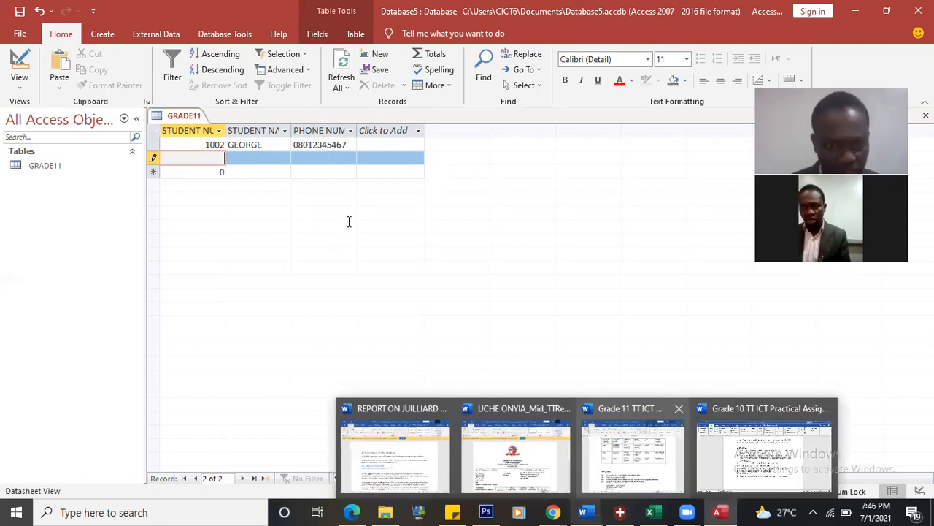
Step: Read the assignment's instruction about adding three records, then return to Access's new-record row
{"action": "left_click", "coordinate": [632, 455]}
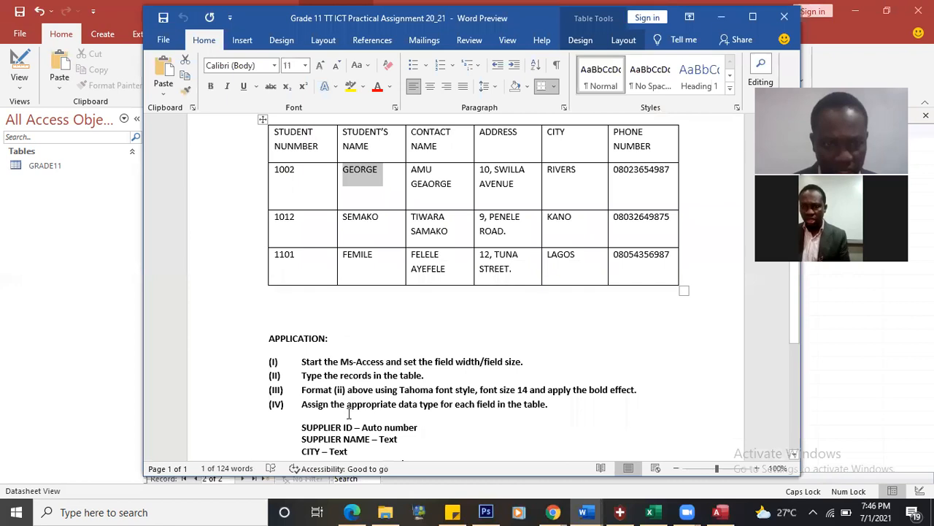
{"action": "left_click", "coordinate": [353, 409]}
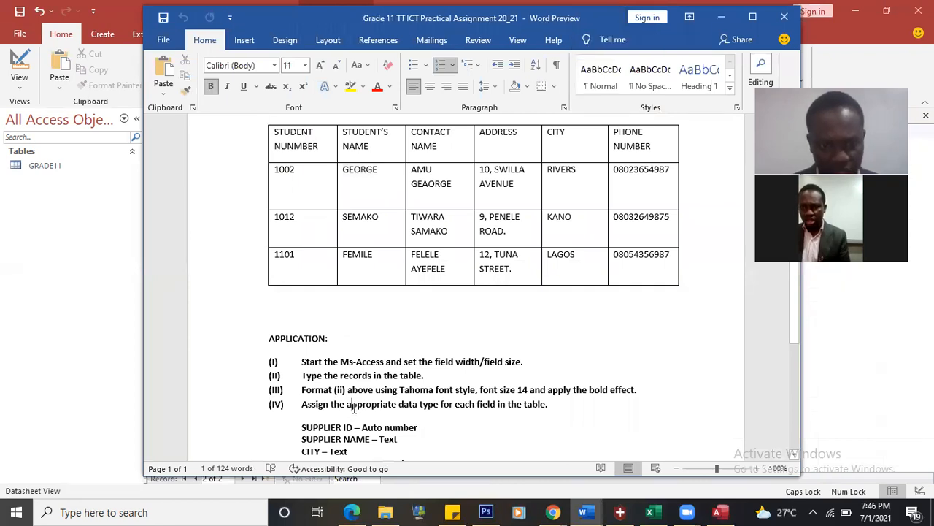
{"action": "key", "text": "Down"}
{"action": "key", "text": "Down"}
{"action": "key", "text": "Down"}
{"action": "scroll", "coordinate": [354, 408], "scroll_direction": "down", "scroll_amount": 1}
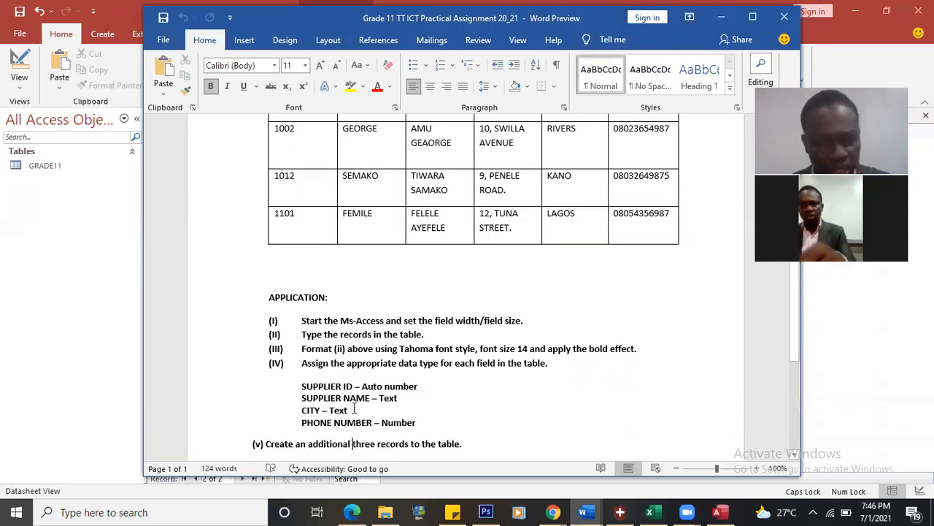
{"action": "key", "text": "Down"}
{"action": "key", "text": "Down"}
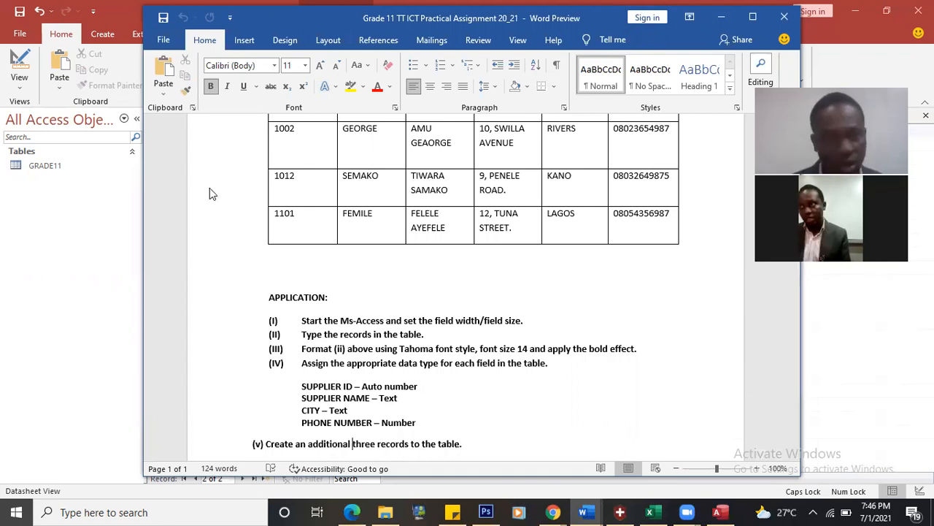
{"action": "key", "text": "alt+Tab"}
{"action": "left_click", "coordinate": [219, 172]}
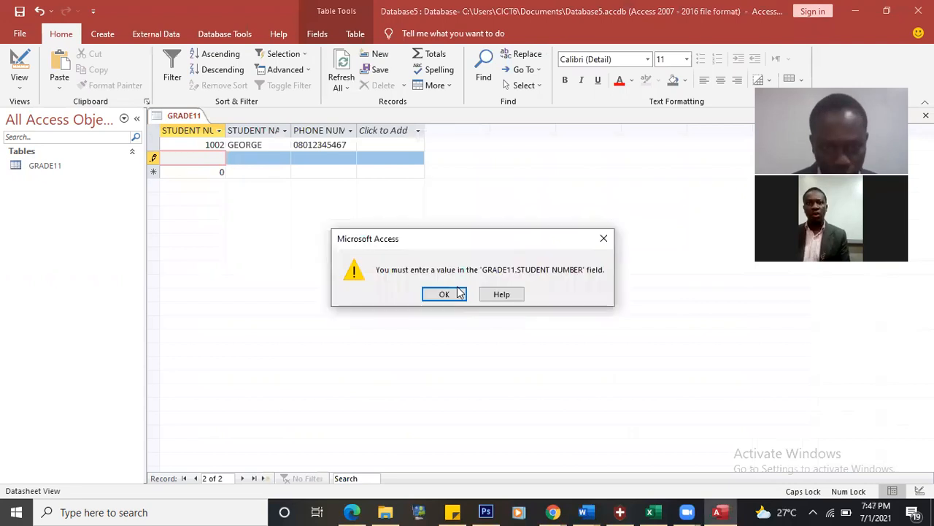
Step: Dismiss the warning and save record 1012 with the student's name and phone number
{"action": "key", "text": "Return"}
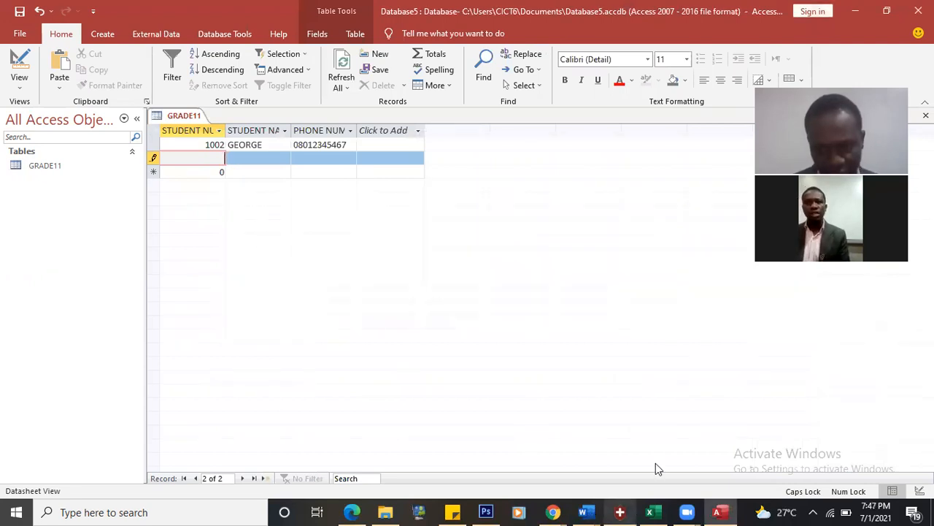
{"action": "left_click", "coordinate": [580, 510]}
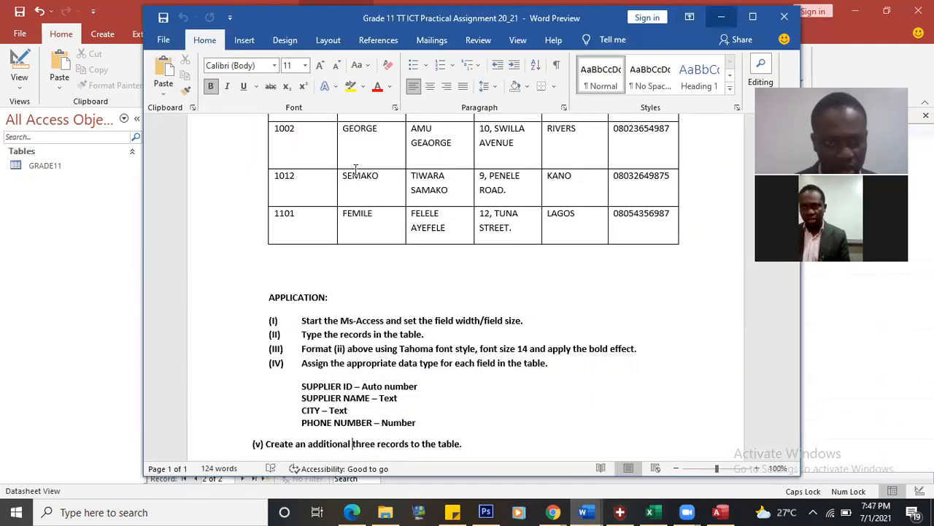
{"action": "key", "text": "alt+Tab"}
{"action": "key", "text": "Tab"}
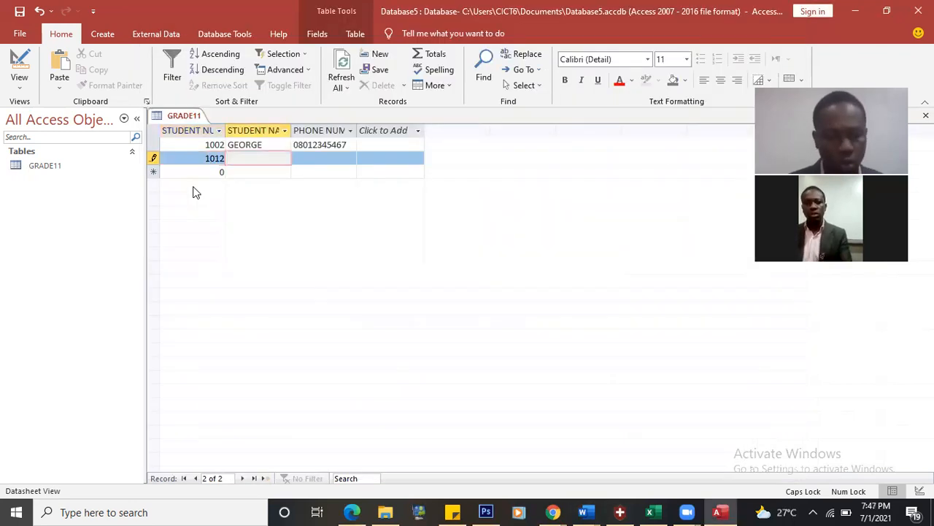
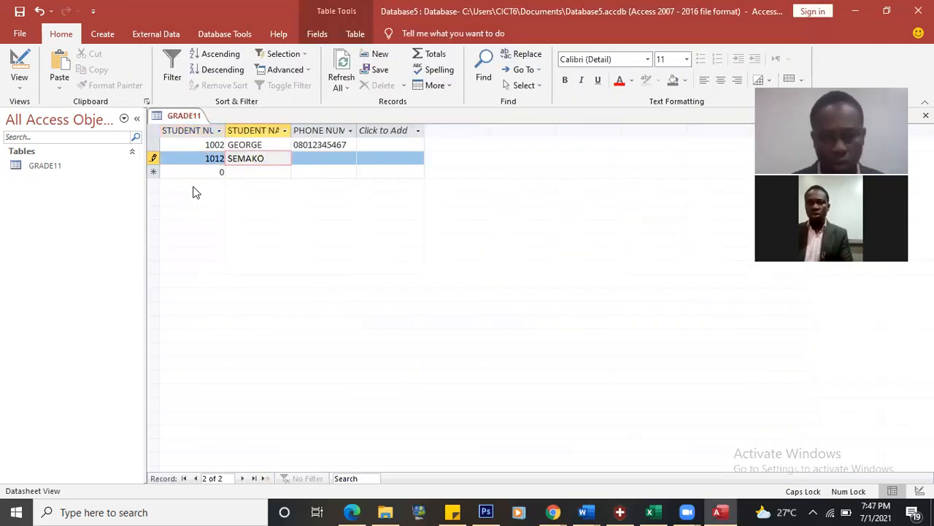
{"action": "key", "text": "Tab"}
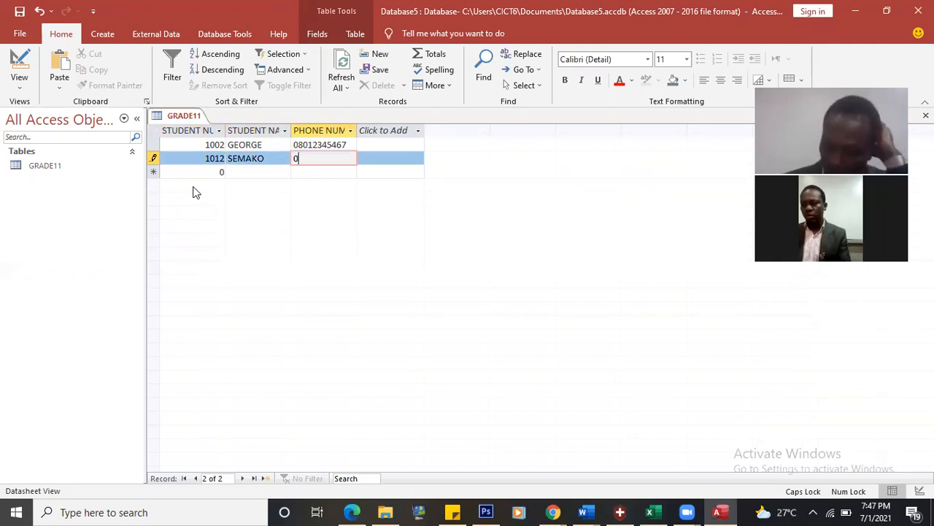
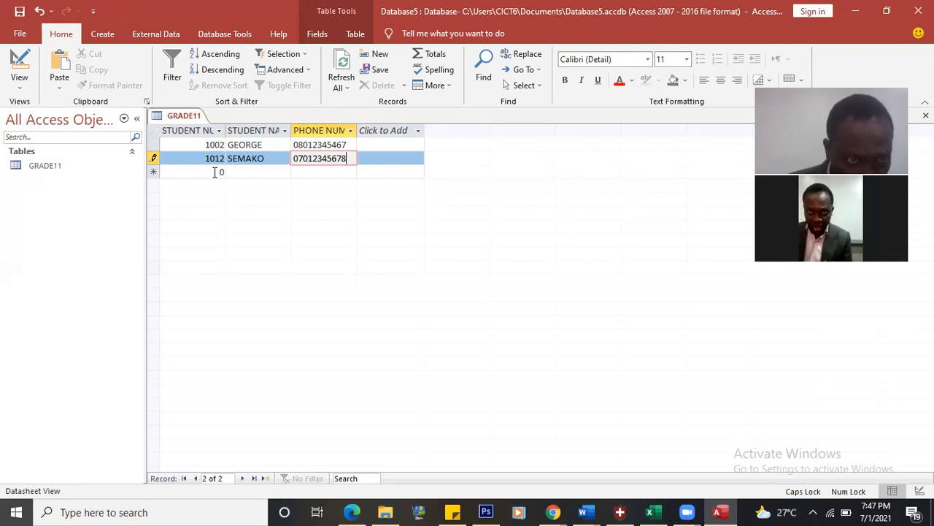
{"action": "left_click", "coordinate": [214, 172]}
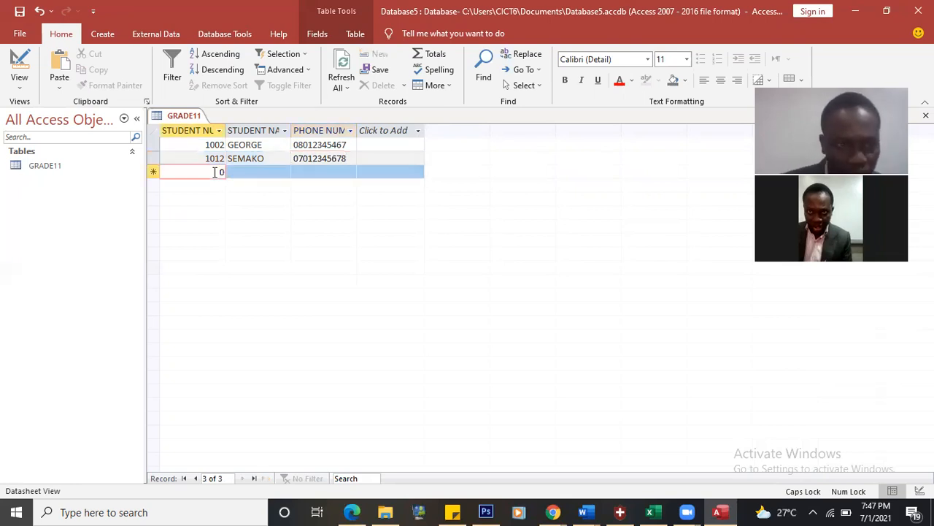
Step: Enter student number 14678 as the third record and start a fresh row without its default 0
{"action": "key", "text": "BackSpace"}
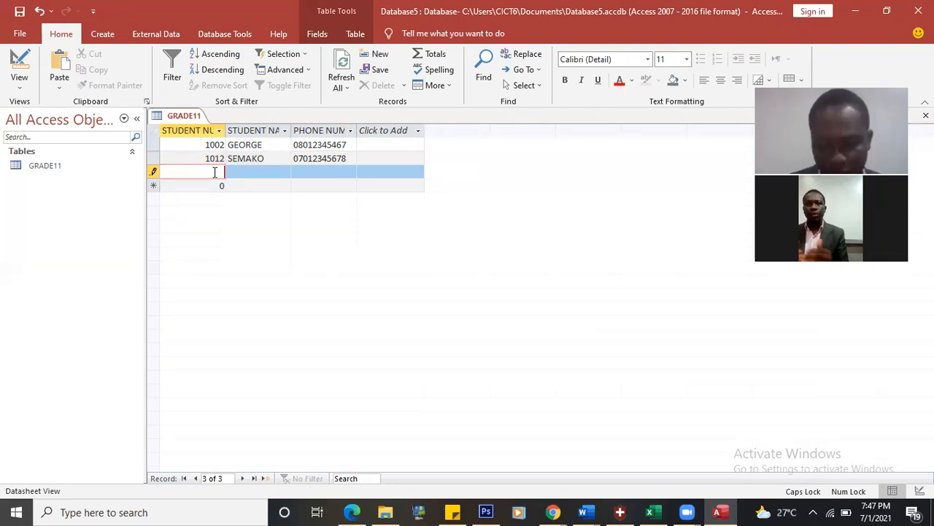
{"action": "type", "text": "106"}
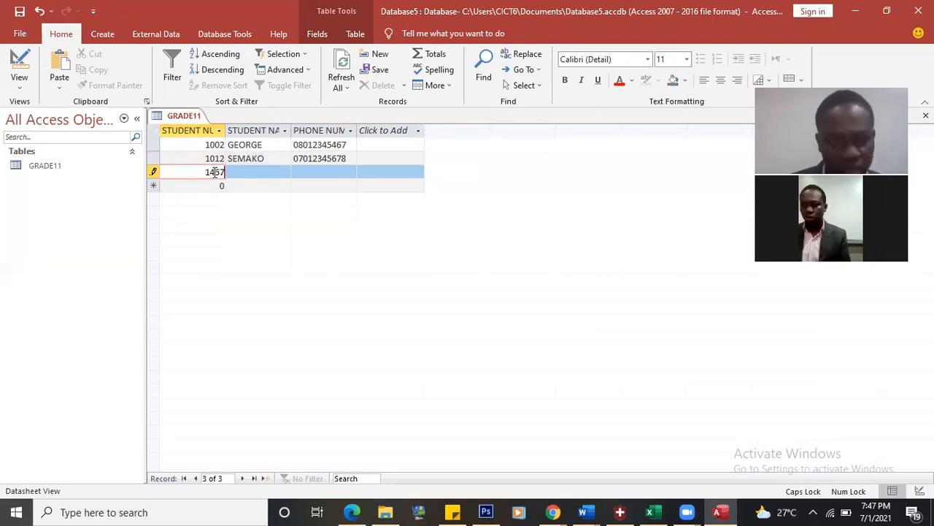
{"action": "type", "text": "78"}
{"action": "left_click", "coordinate": [220, 186]}
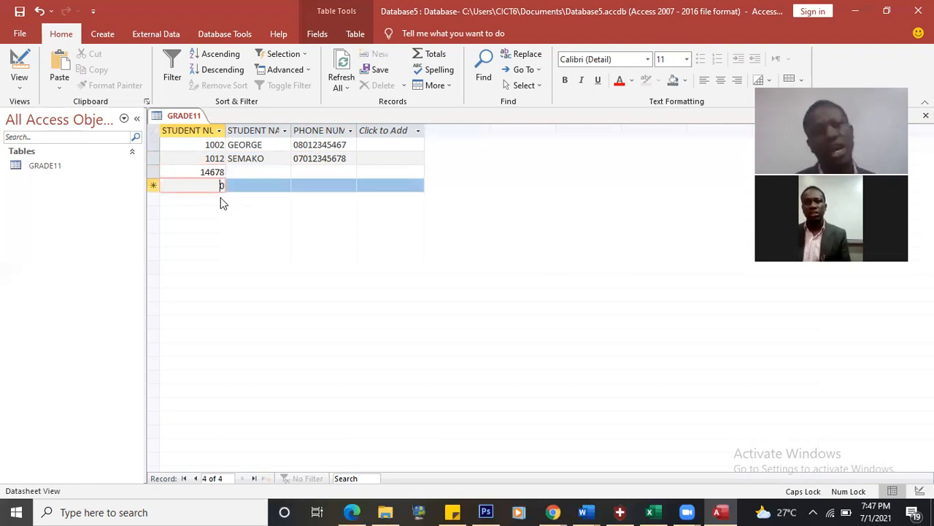
{"action": "key", "text": "BackSpace"}
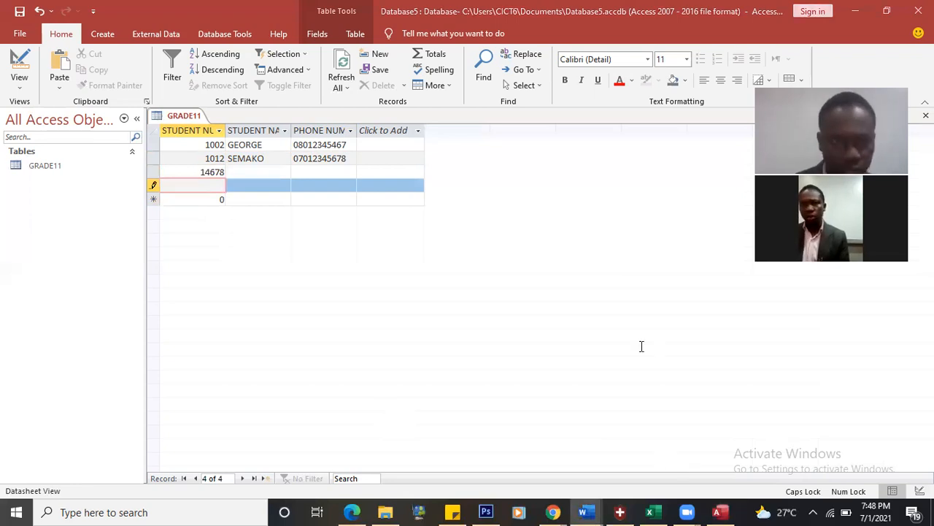
Step: Dismiss the repeated missing student number warnings and cancel the empty fourth record with Esc
{"action": "left_click", "coordinate": [721, 16]}
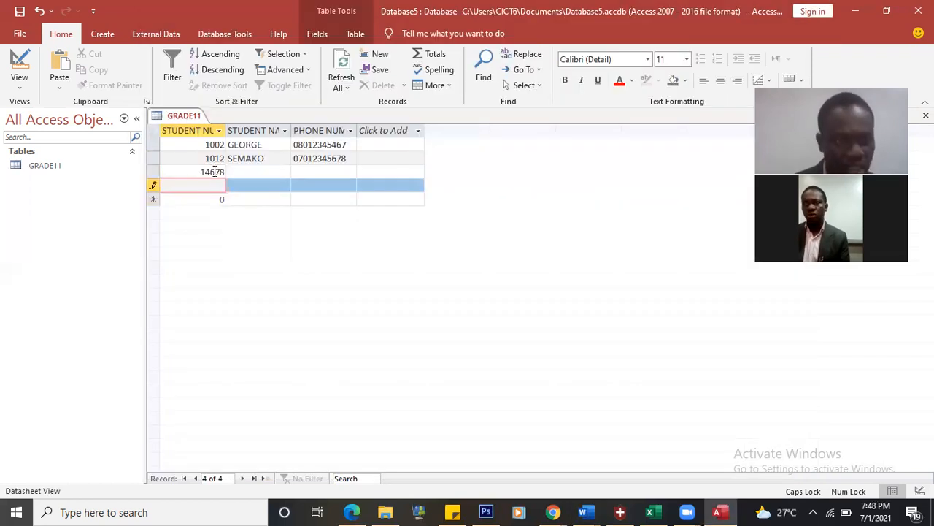
{"action": "left_click", "coordinate": [214, 172]}
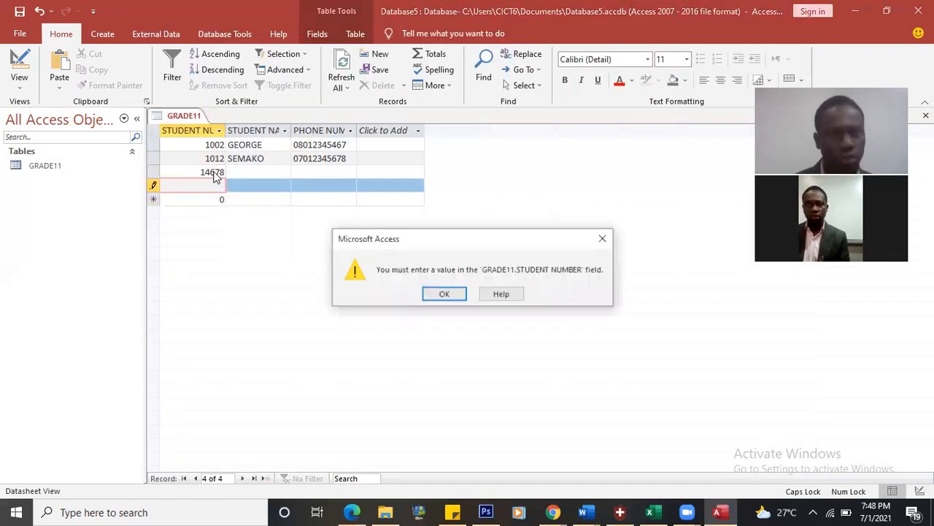
{"action": "left_click", "coordinate": [454, 294]}
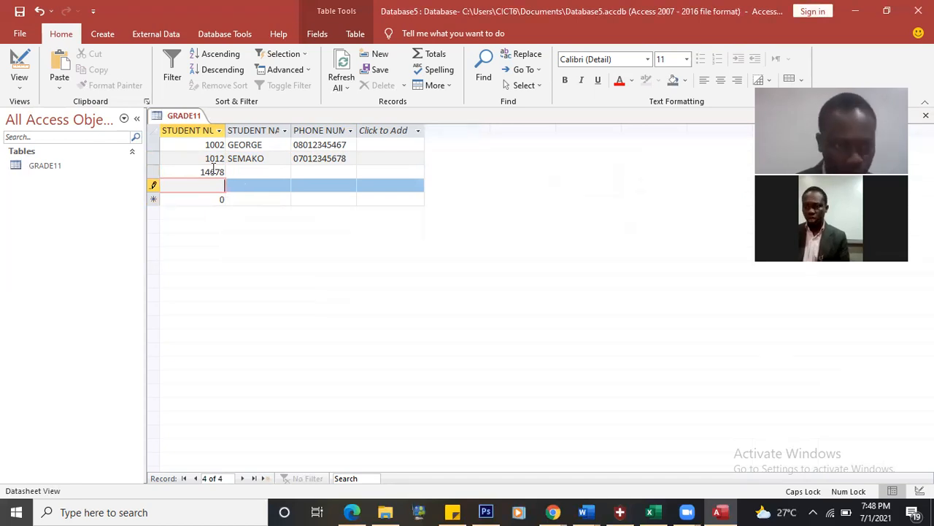
{"action": "left_click", "coordinate": [216, 170]}
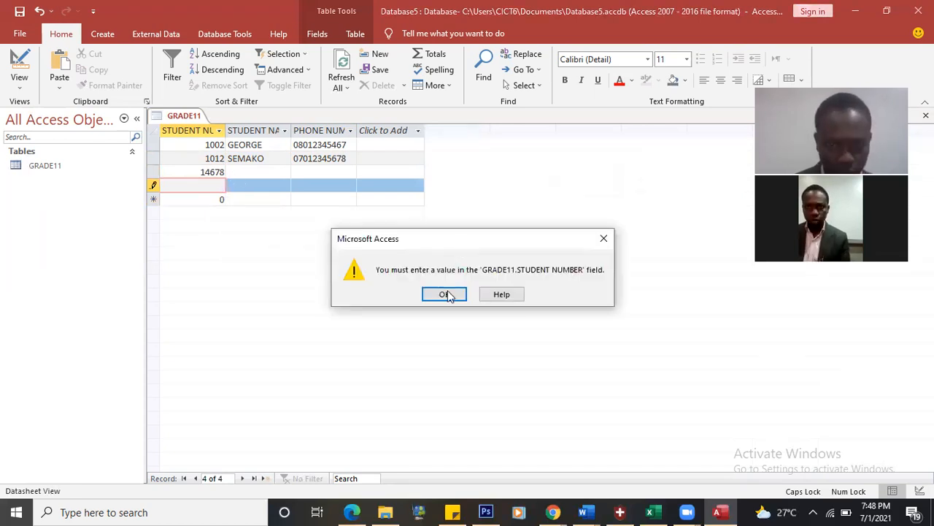
{"action": "left_click", "coordinate": [447, 294]}
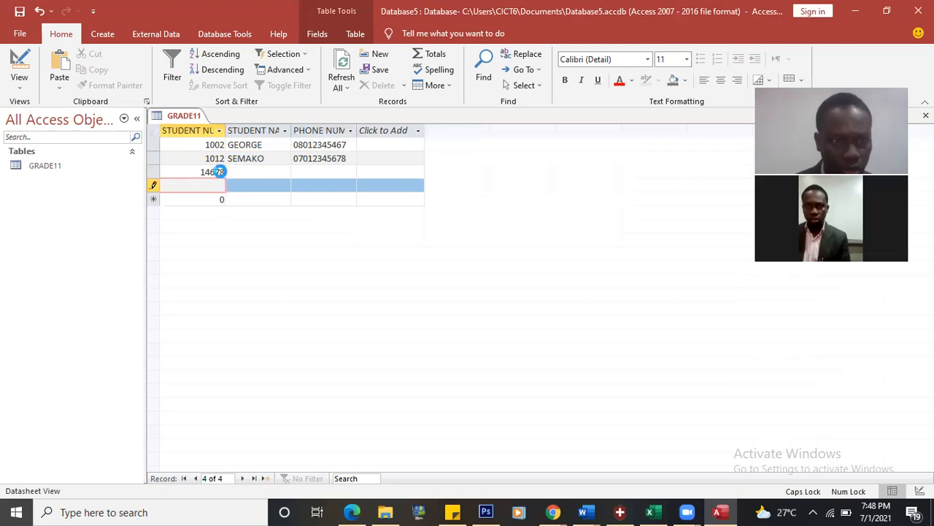
{"action": "left_click", "coordinate": [222, 175]}
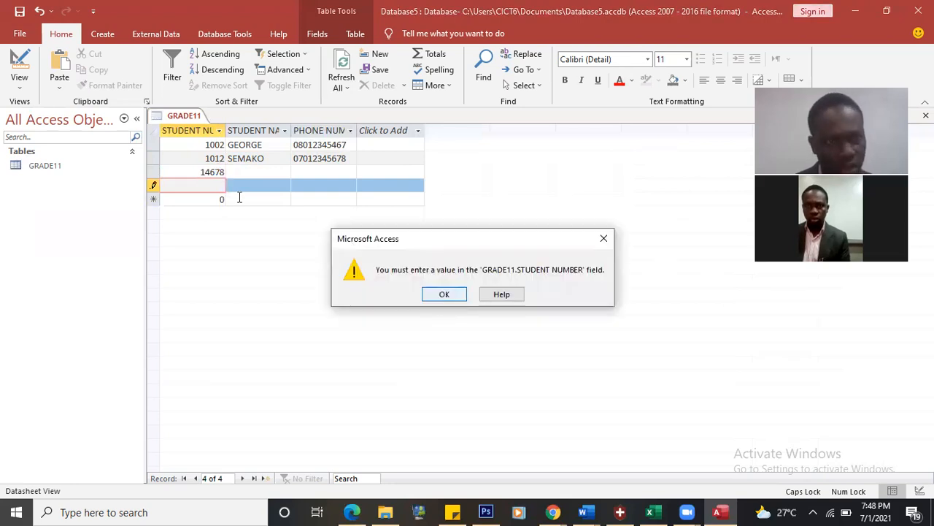
{"action": "key", "text": "Return"}
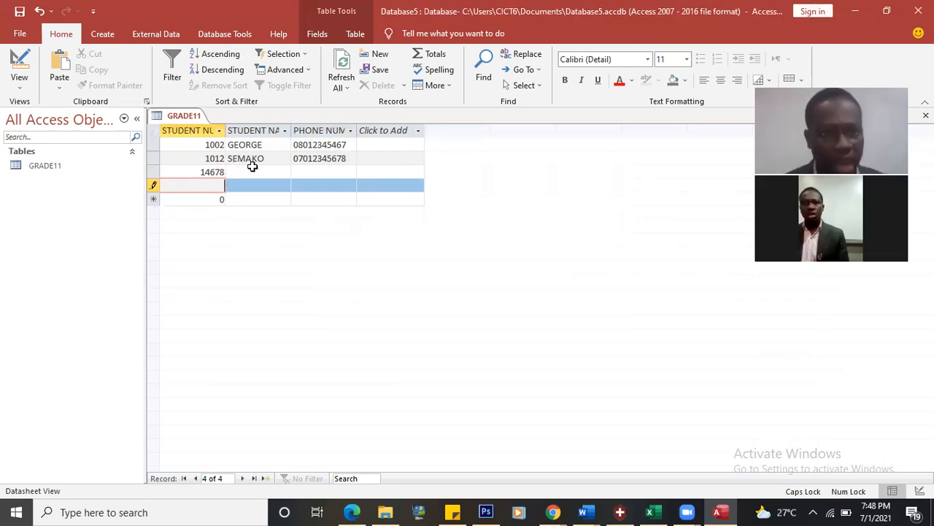
{"action": "left_click", "coordinate": [250, 174]}
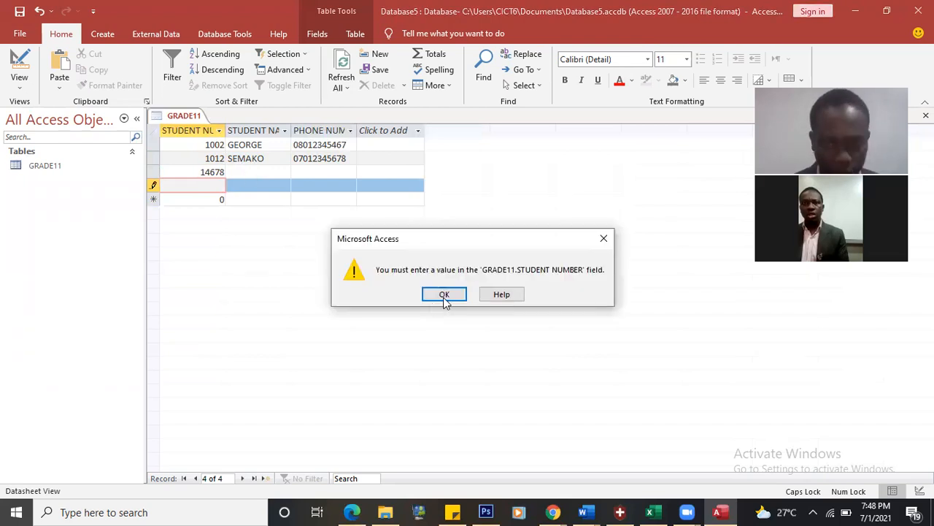
{"action": "left_click", "coordinate": [443, 295]}
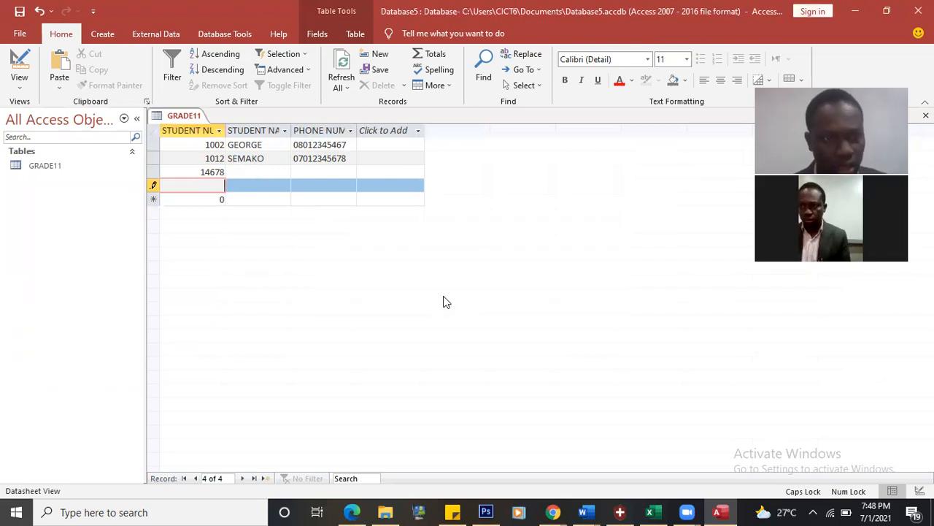
{"action": "key", "text": "Escape"}
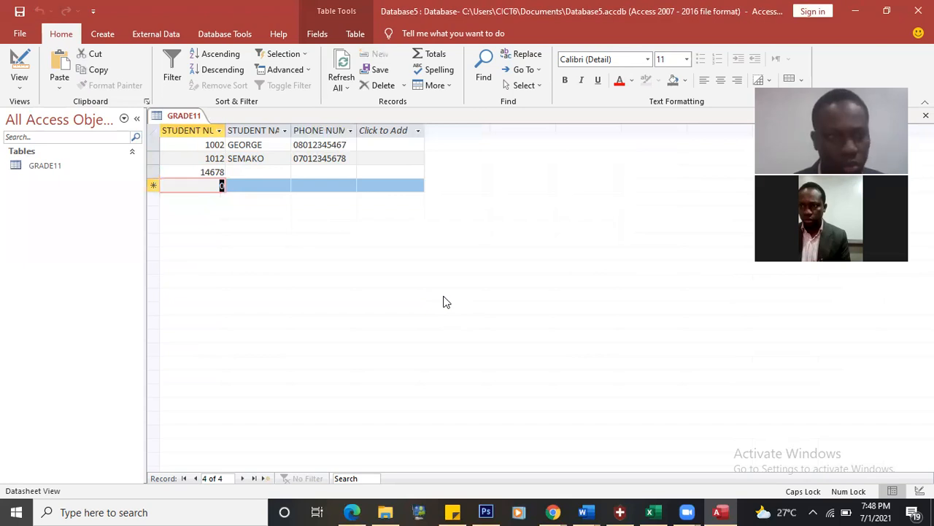
Step: Delete record 14678 from the GRADE11 table, confirming the deletion
{"action": "right_click", "coordinate": [212, 173]}
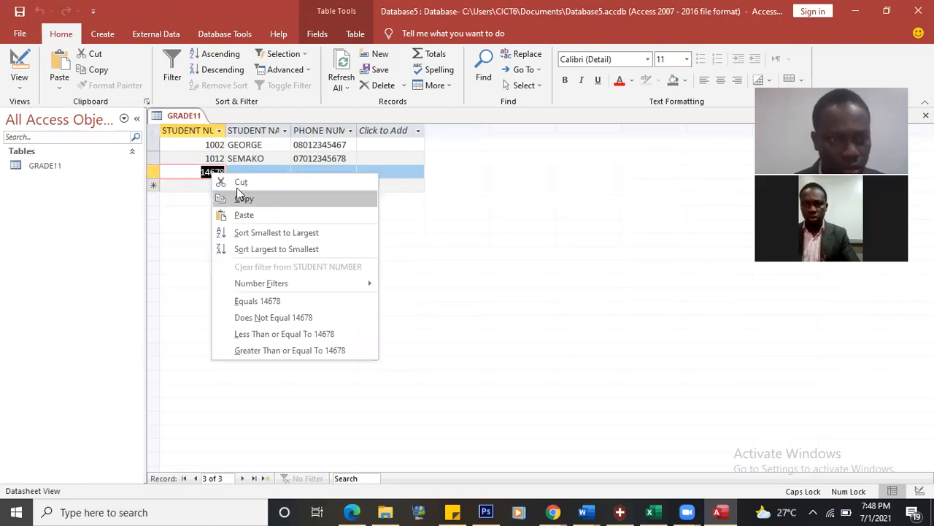
{"action": "left_click", "coordinate": [152, 169]}
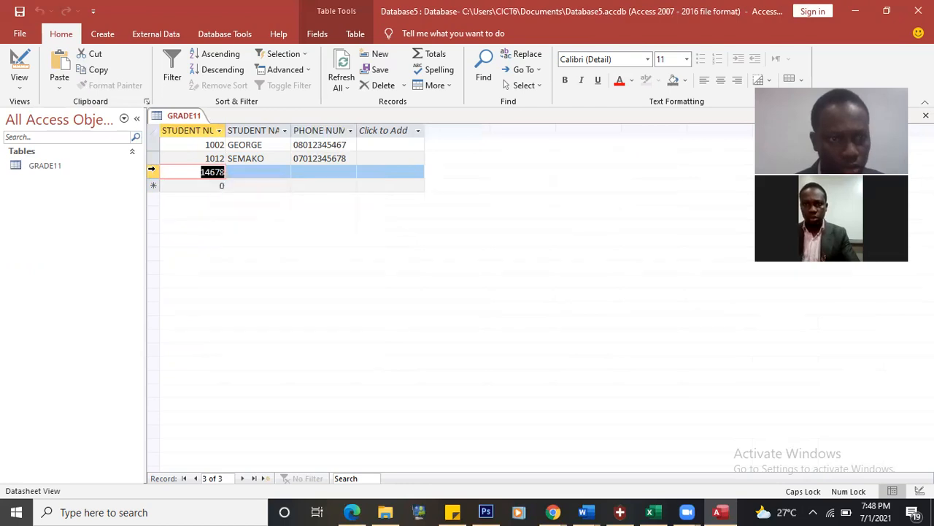
{"action": "right_click", "coordinate": [151, 172]}
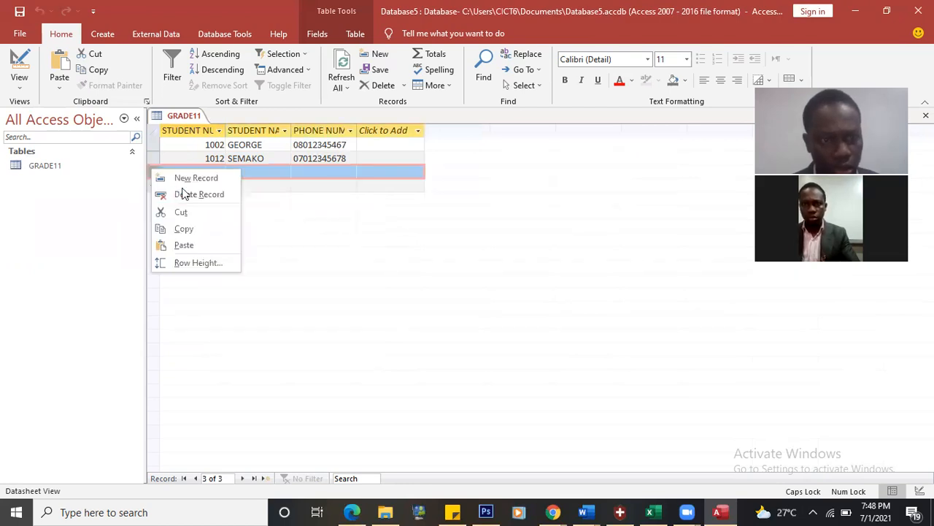
{"action": "left_click", "coordinate": [184, 193]}
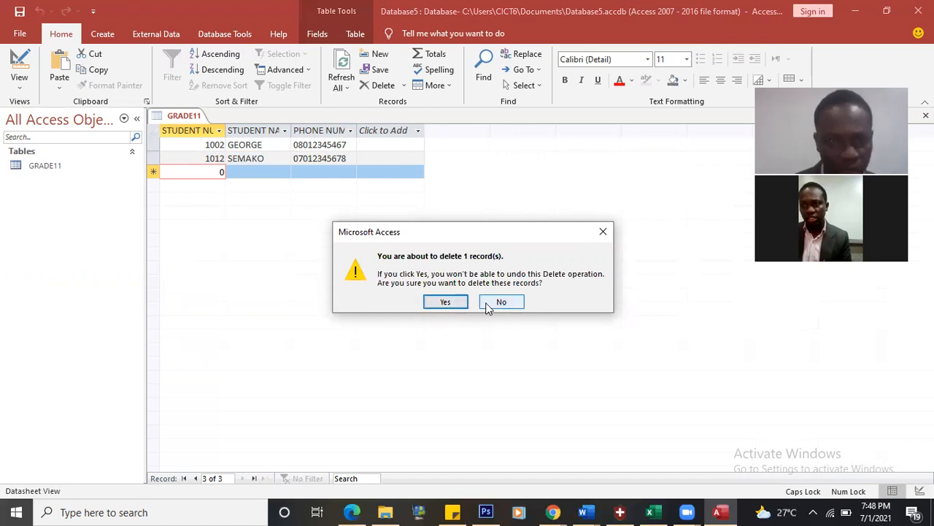
{"action": "left_click", "coordinate": [488, 305]}
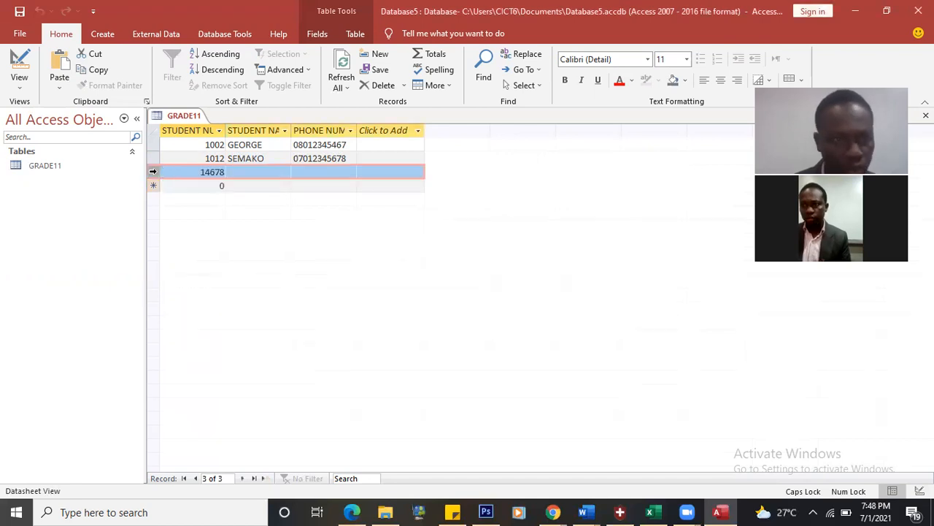
{"action": "right_click", "coordinate": [150, 172]}
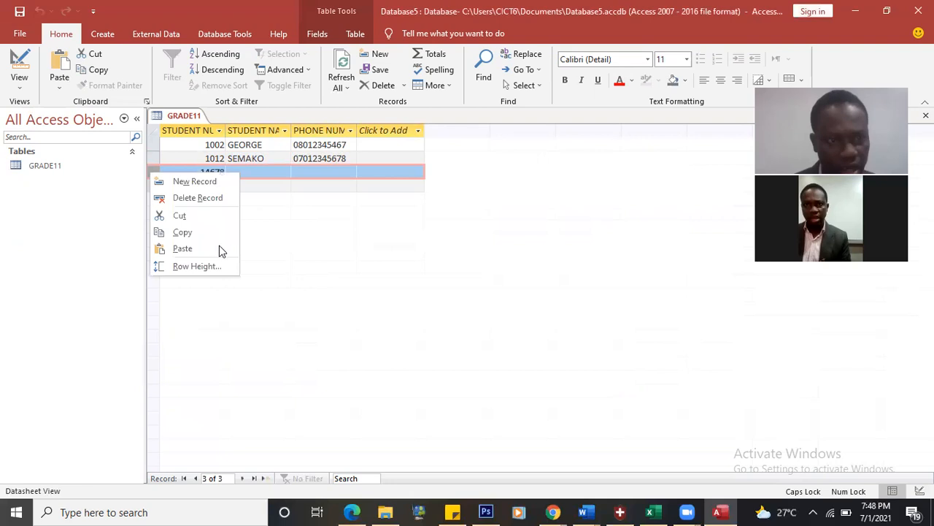
{"action": "left_click", "coordinate": [206, 196]}
{"action": "left_click", "coordinate": [445, 301]}
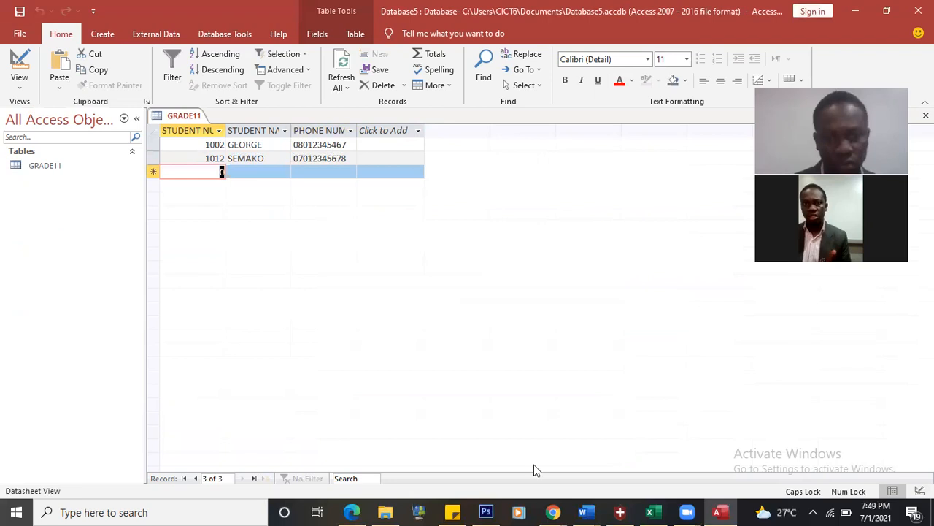
Step: Check the practical assignment document in Word, then minimize it
{"action": "left_click", "coordinate": [586, 511]}
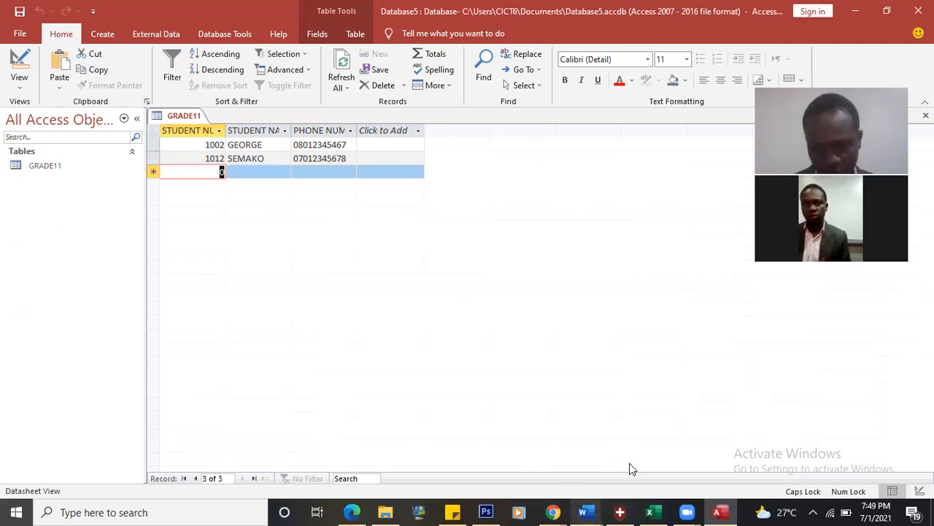
{"action": "left_click", "coordinate": [629, 463]}
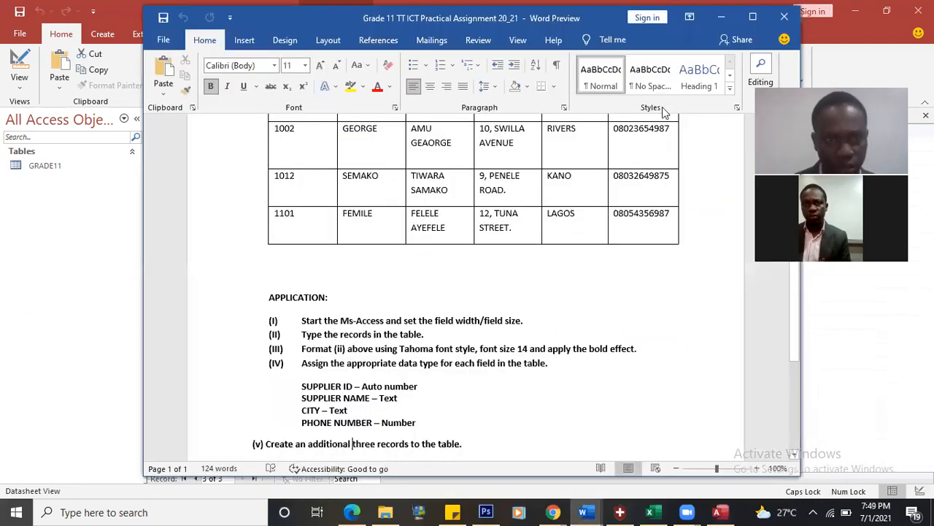
{"action": "left_click", "coordinate": [721, 17]}
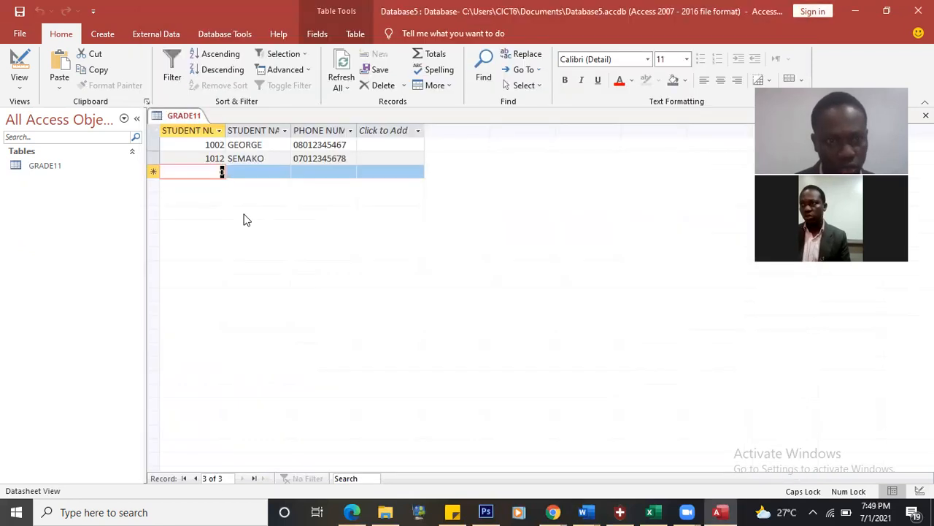
Step: Enter student number 1101 and the student's name in the new GRADE11 row
{"action": "type", "text": "110"}
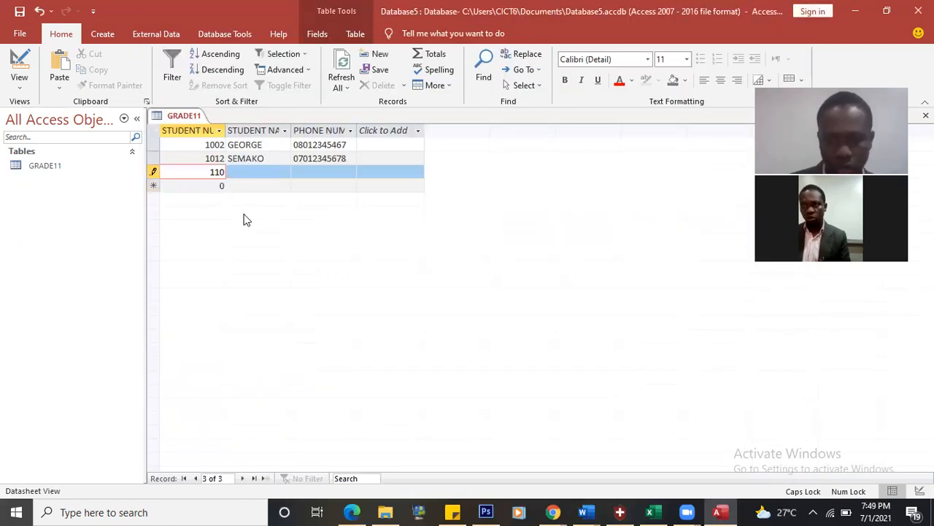
{"action": "type", "text": "1"}
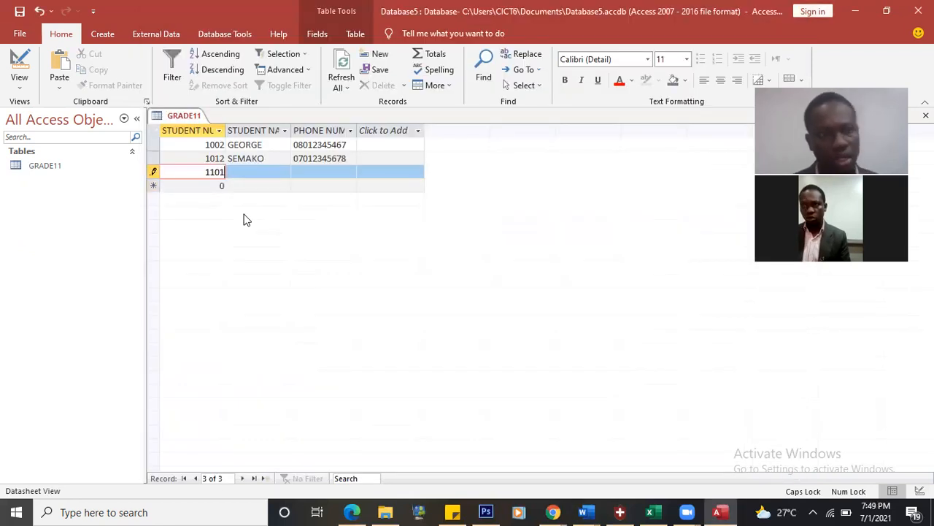
{"action": "key", "text": "Tab"}
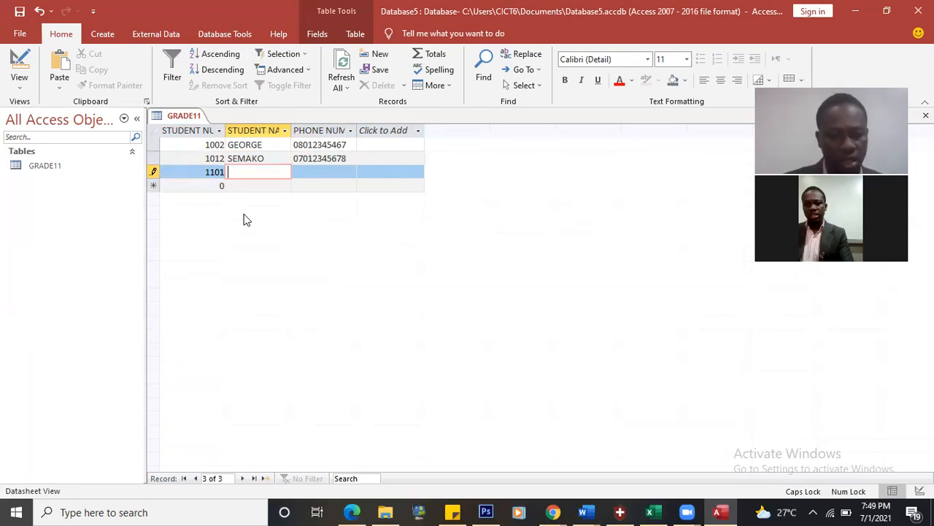
{"action": "type", "text": "Y"}
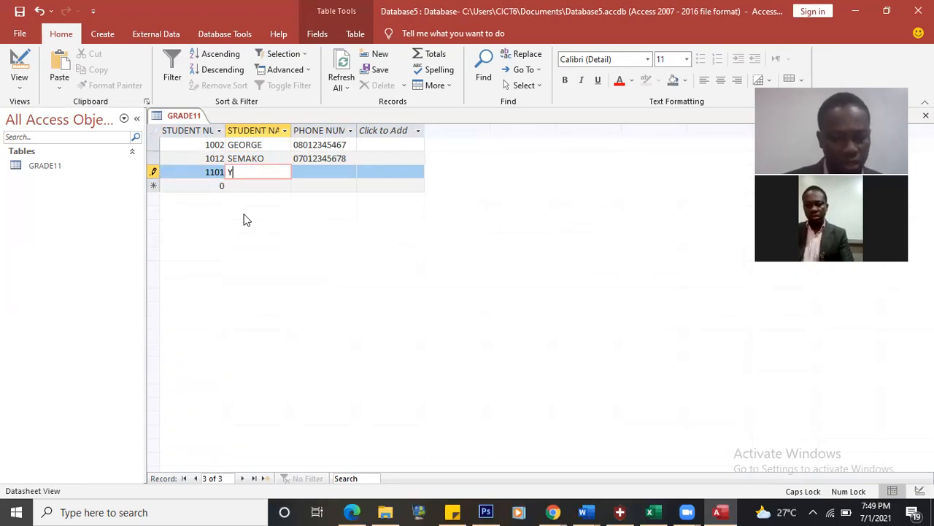
{"action": "type", "text": "UKO"}
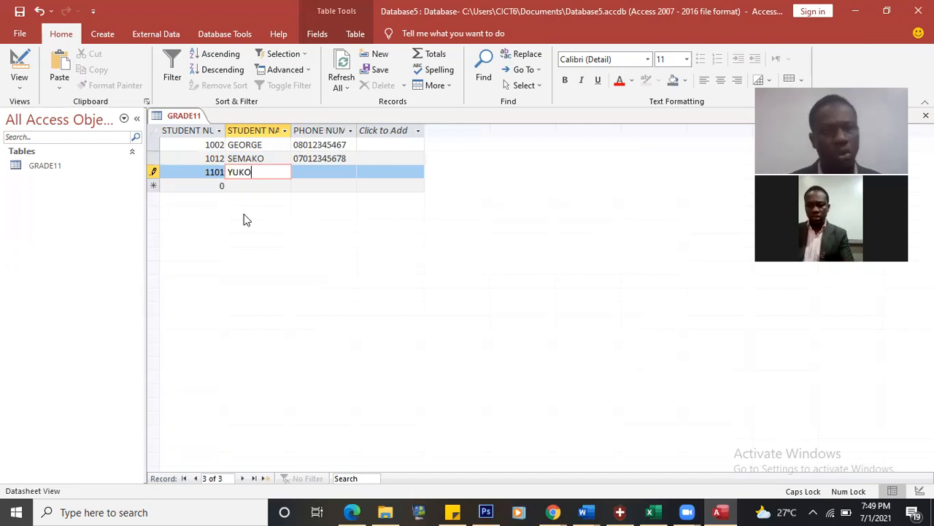
{"action": "key", "text": "Tab"}
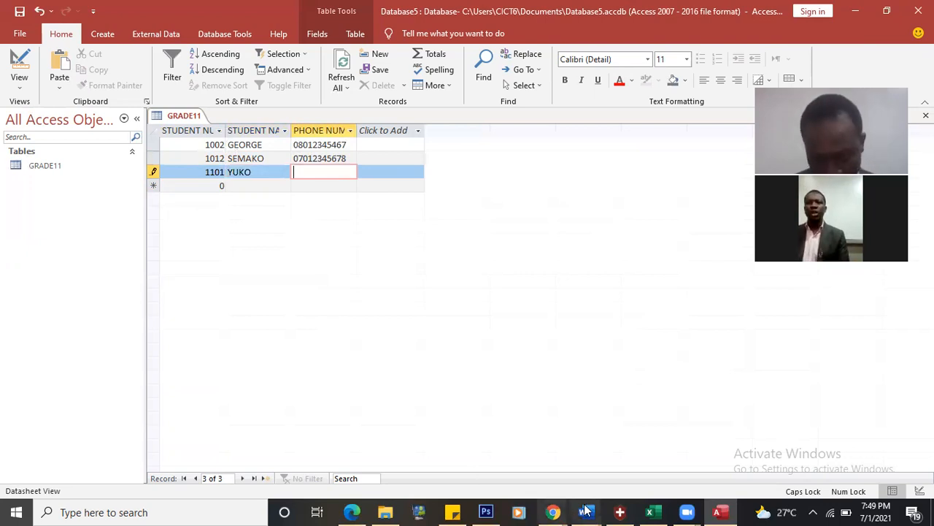
{"action": "mouse_move", "coordinate": [587, 512]}
{"action": "left_click", "coordinate": [620, 468]}
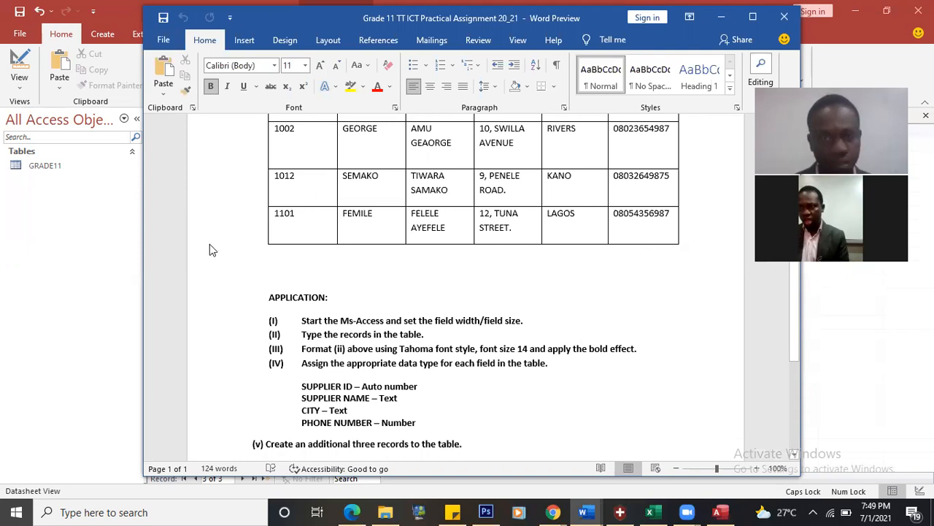
{"action": "key", "text": "alt+Tab"}
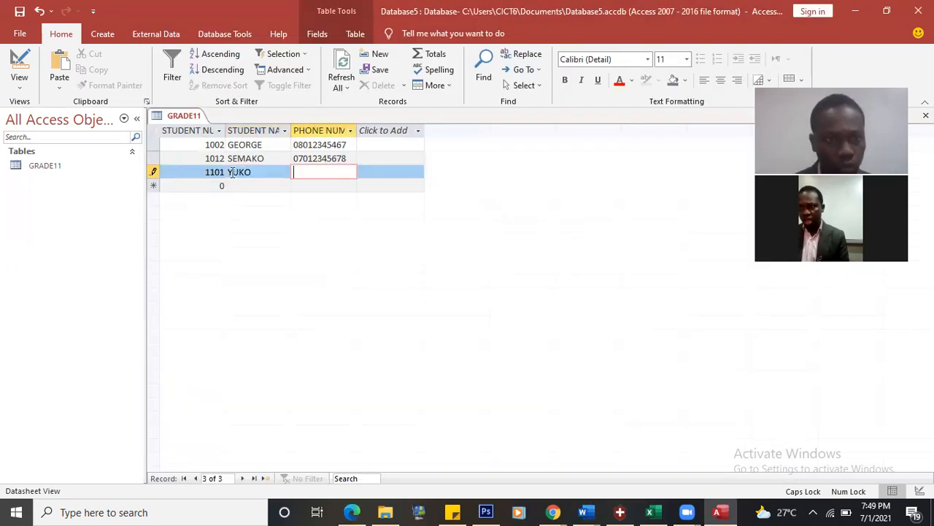
{"action": "left_click", "coordinate": [233, 171]}
{"action": "key", "text": "Up"}
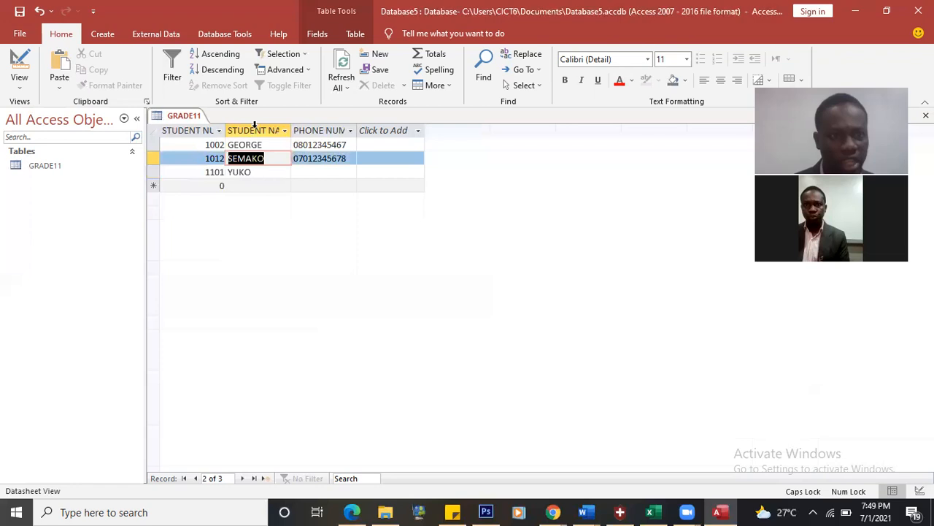
Step: Set the STUDENT NAME column font to Tahoma, size 14
{"action": "left_click", "coordinate": [254, 126]}
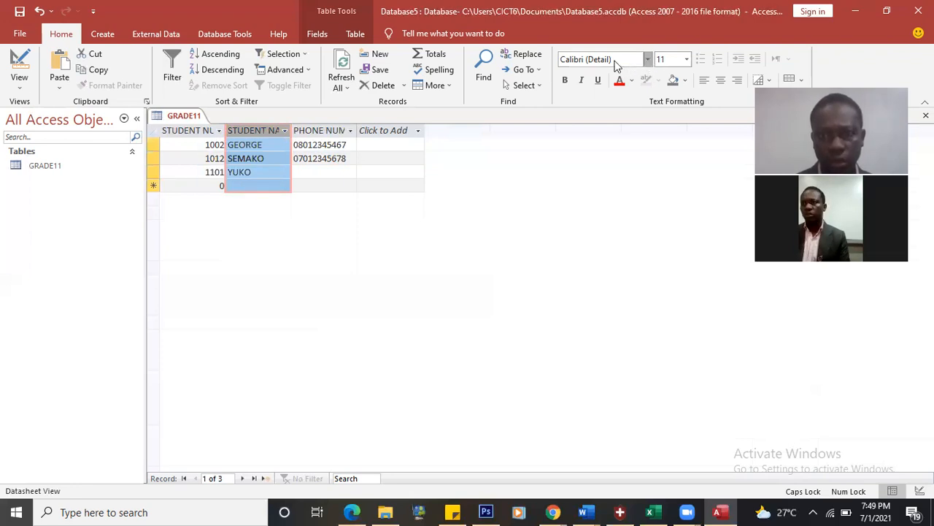
{"action": "left_click", "coordinate": [647, 60]}
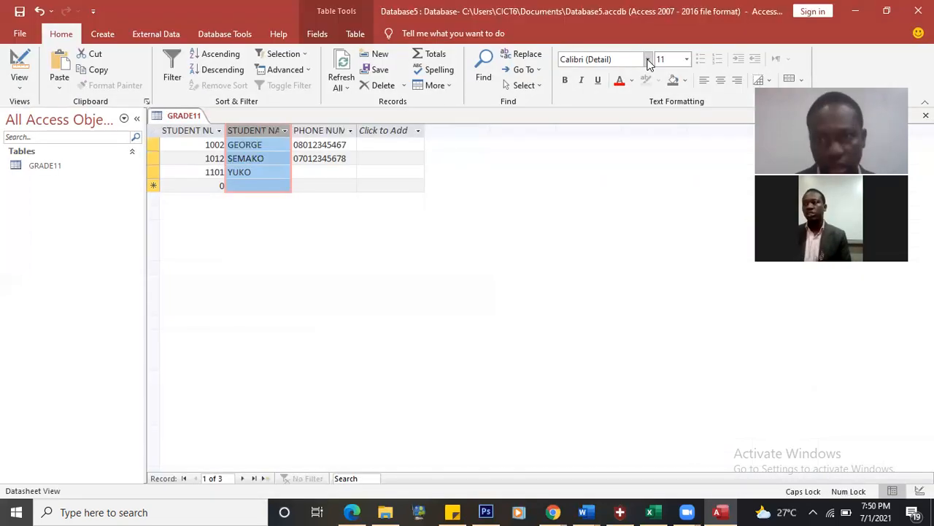
{"action": "left_click", "coordinate": [648, 61]}
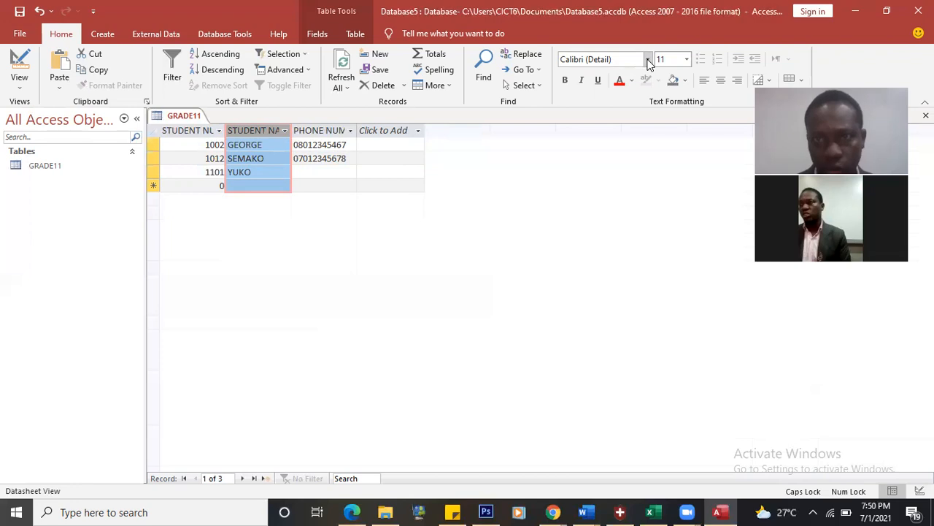
{"action": "left_click", "coordinate": [648, 61]}
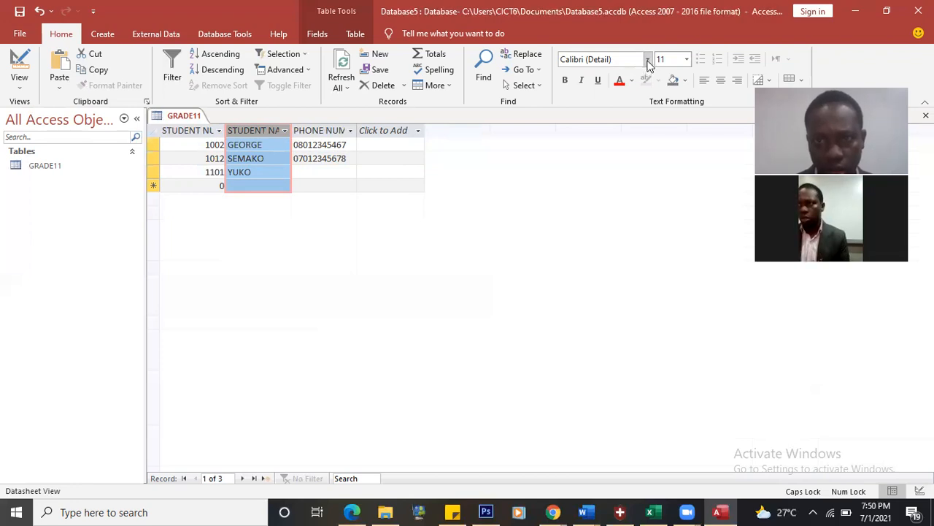
{"action": "left_click", "coordinate": [648, 61]}
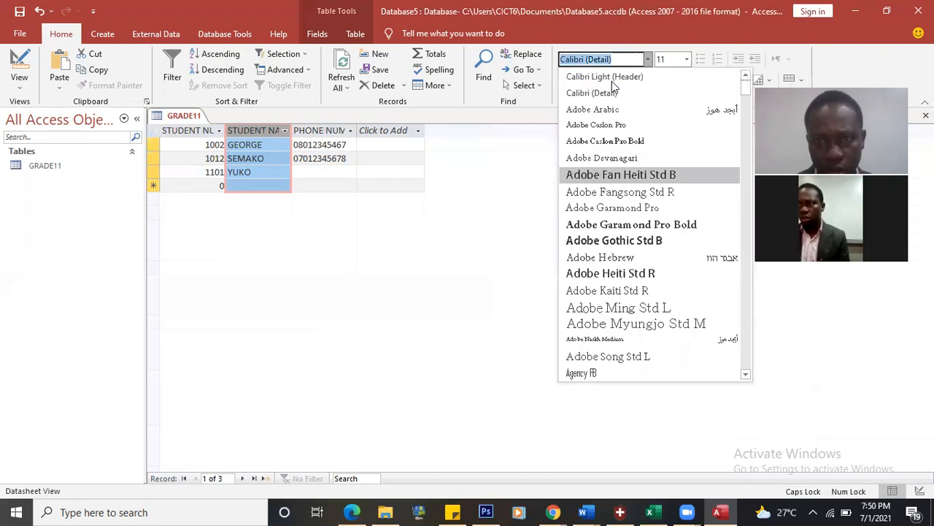
{"action": "type", "text": "Tahoma"}
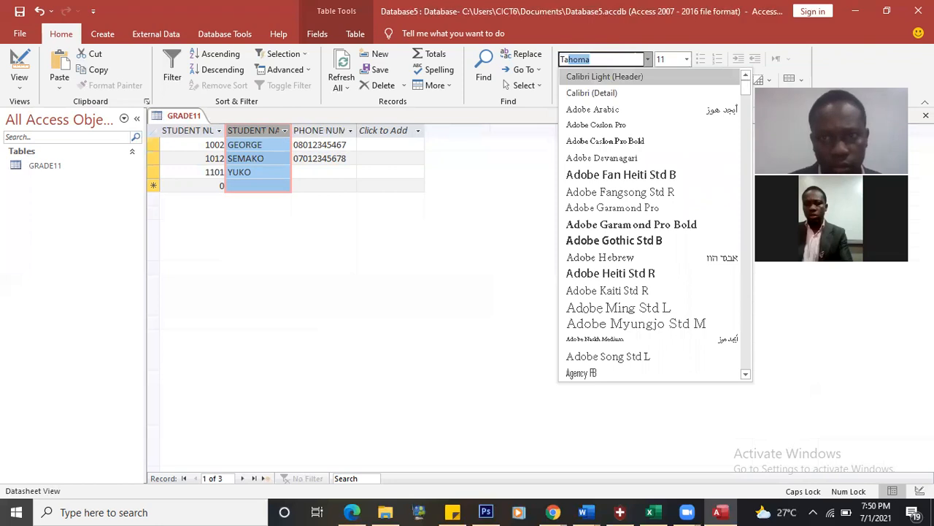
{"action": "key", "text": "Down"}
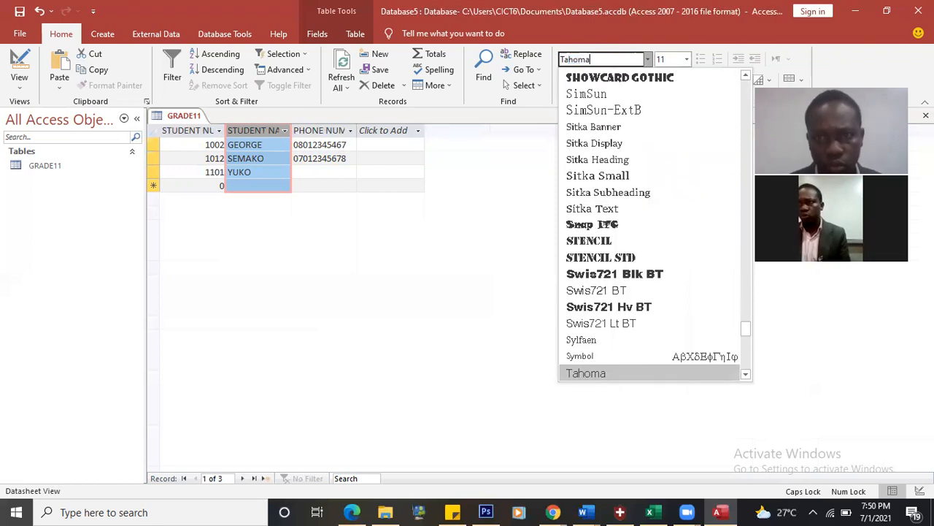
{"action": "key", "text": "Return"}
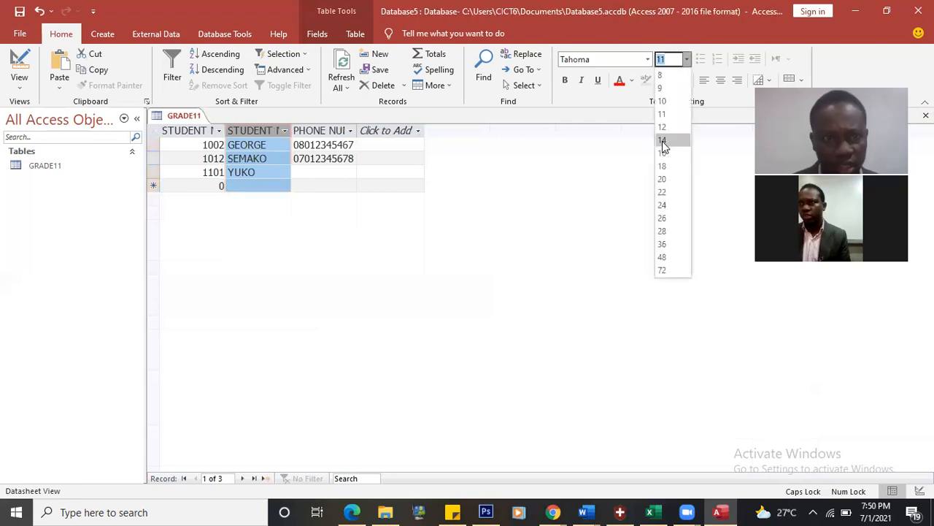
{"action": "left_click", "coordinate": [662, 141]}
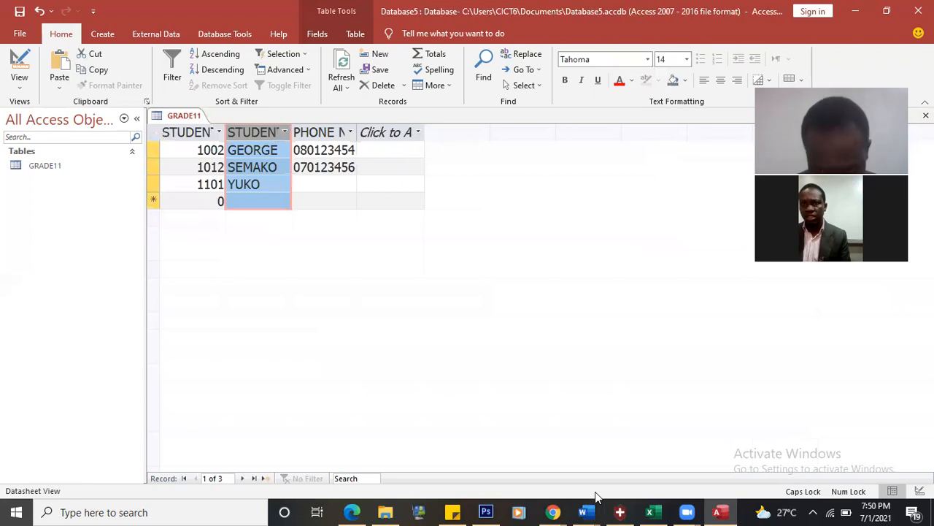
Step: Make the student names bold, then switch back to the Word assignment
{"action": "left_click", "coordinate": [587, 512]}
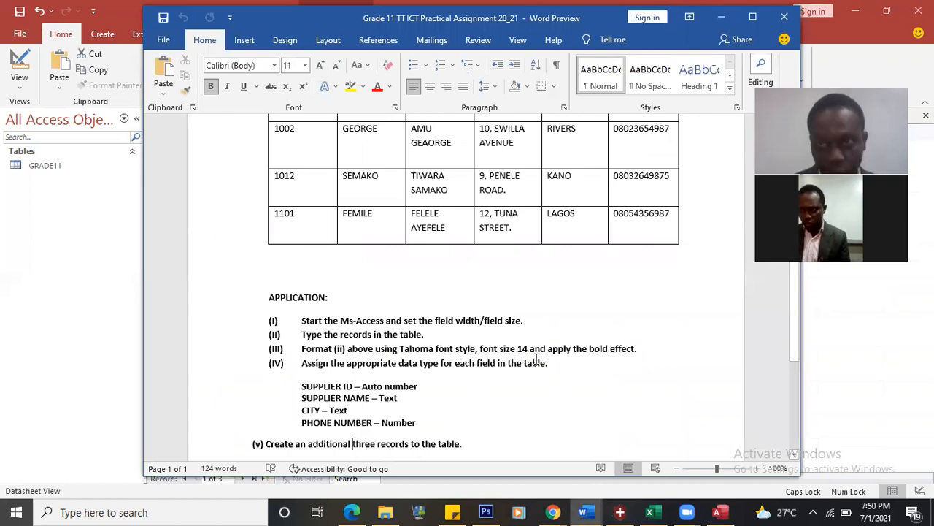
{"action": "left_click", "coordinate": [721, 17]}
{"action": "left_click", "coordinate": [564, 80]}
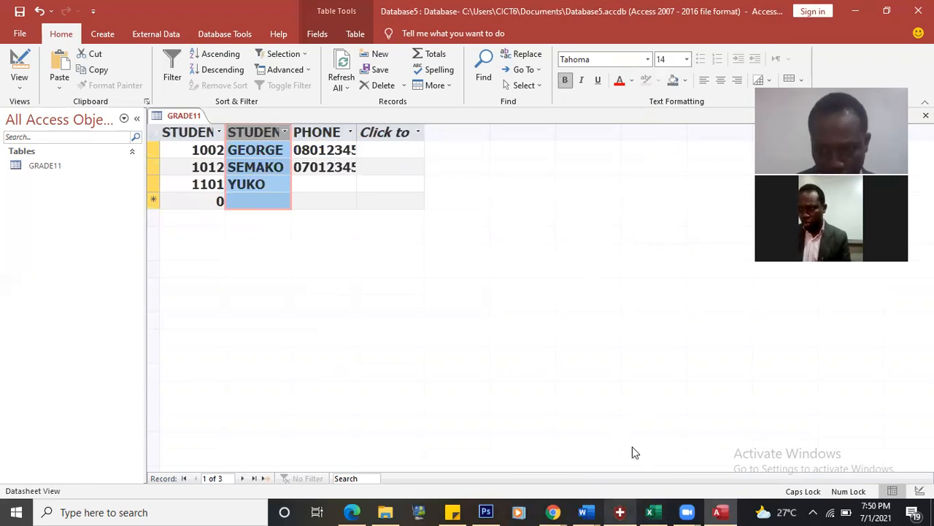
{"action": "key", "text": "alt+Tab"}
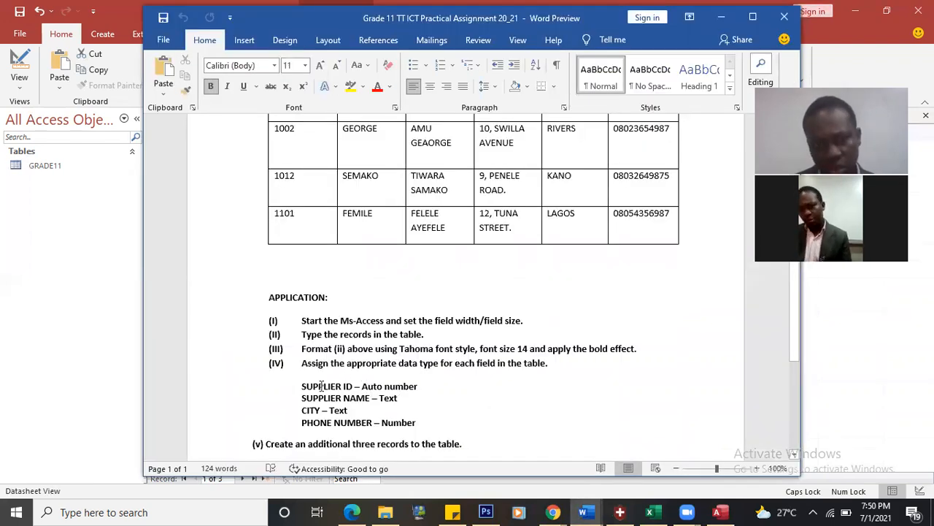
Step: Replace SUPPLIER ID with STUDENT NUMBER in the Word data-type list
{"action": "left_click", "coordinate": [327, 157]}
{"action": "scroll", "coordinate": [327, 157], "scroll_direction": "up", "scroll_amount": 2}
{"action": "scroll", "coordinate": [351, 431], "scroll_direction": "down", "scroll_amount": 1}
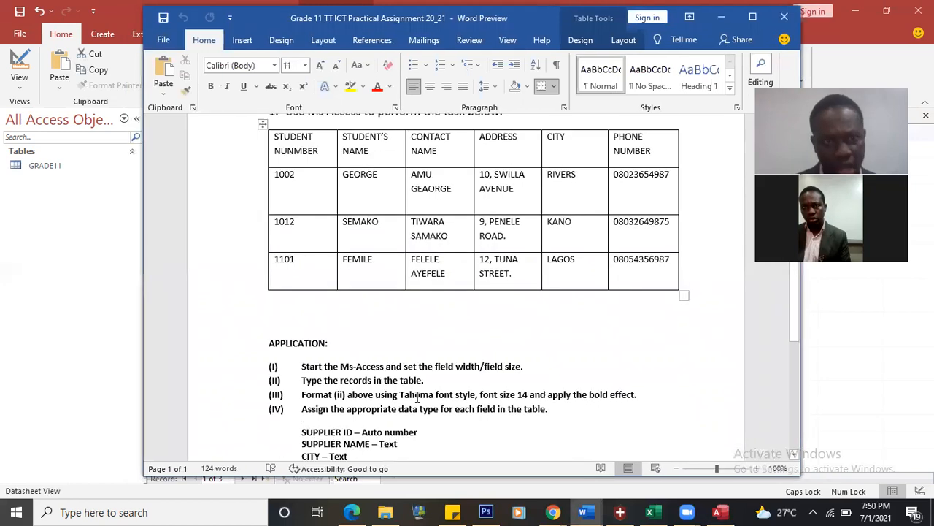
{"action": "left_click", "coordinate": [352, 434]}
{"action": "key", "text": "ctrl+shift+Left"}
{"action": "key", "text": "ctrl+shift+Left"}
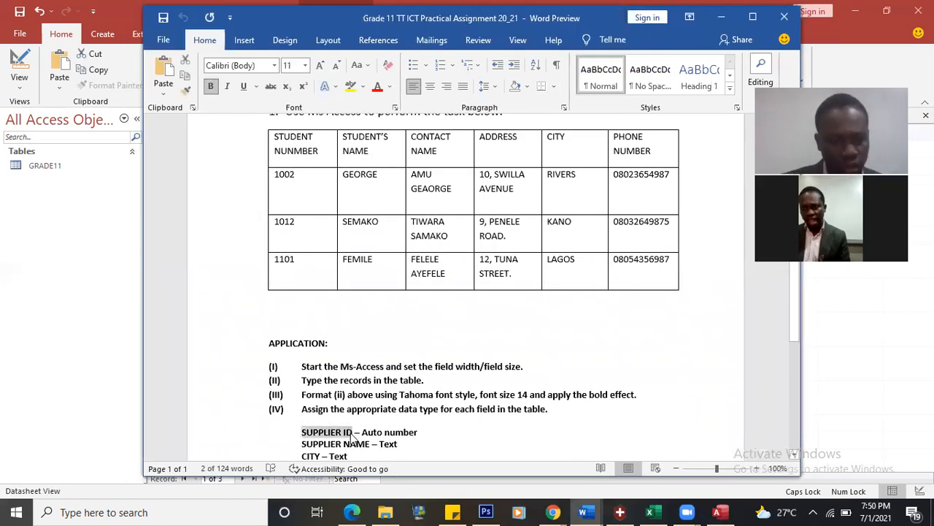
{"action": "type", "text": "STUDENT NU"}
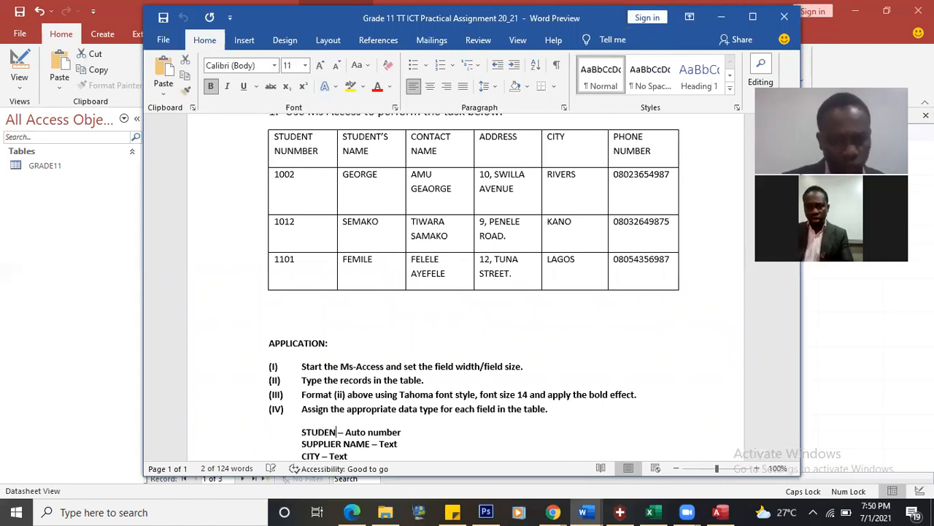
{"action": "type", "text": "MBER"}
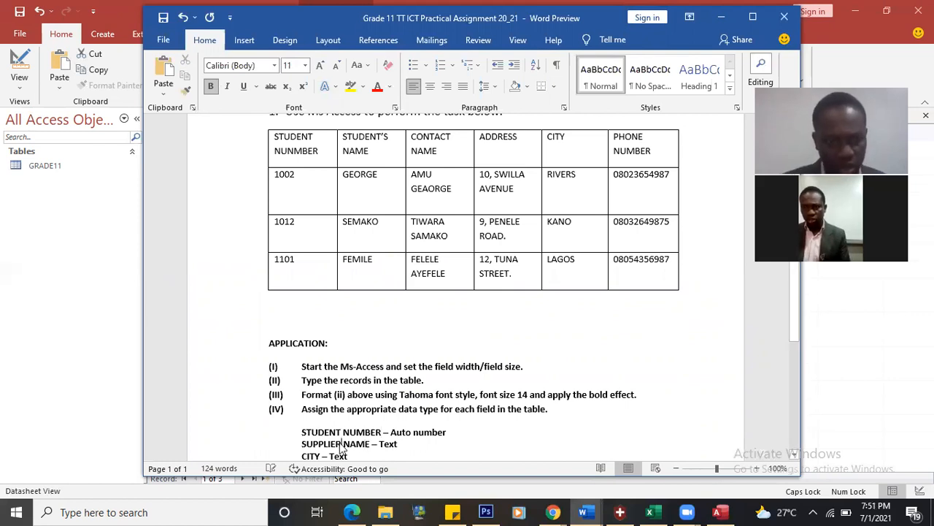
Step: Change SUPPLIER to STUDENT in the name line, then minimise Word
{"action": "double_click", "coordinate": [328, 444]}
{"action": "type", "text": "STUDENT"}
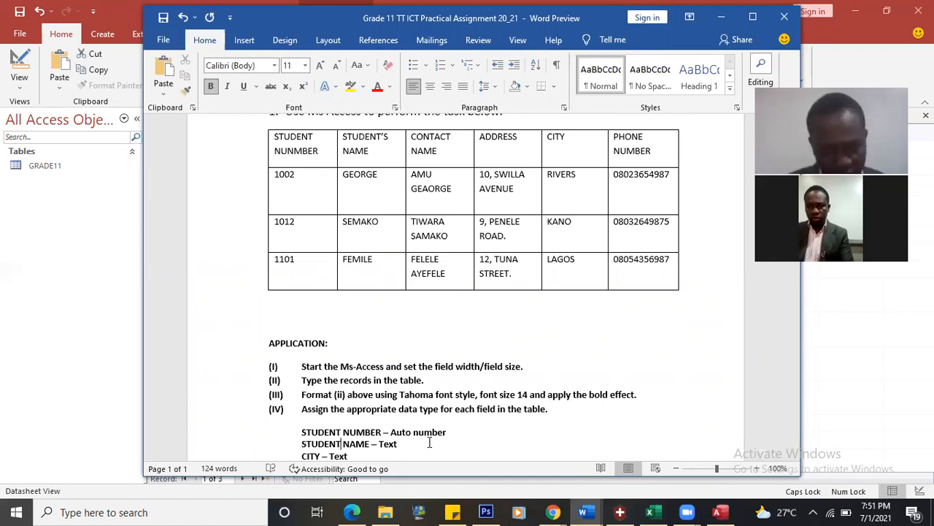
{"action": "left_click", "coordinate": [429, 443]}
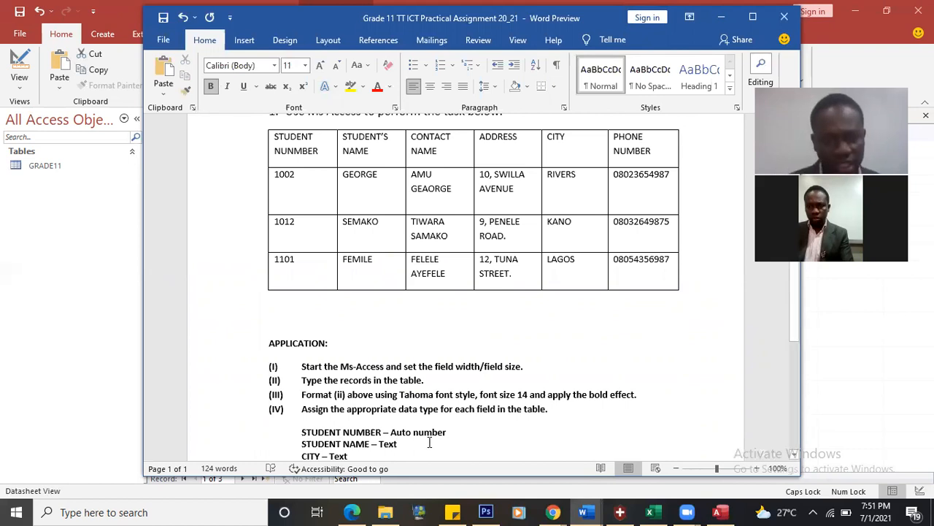
{"action": "scroll", "coordinate": [429, 442], "scroll_direction": "down", "scroll_amount": 2}
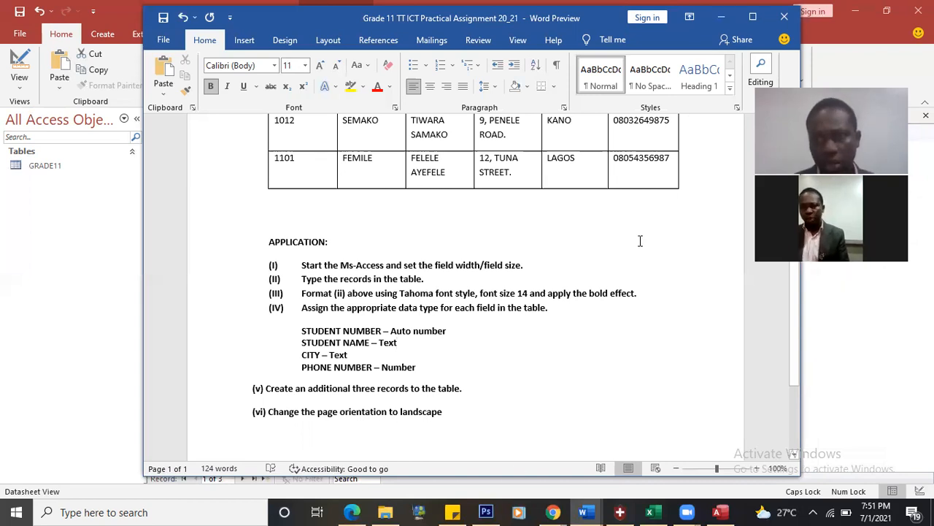
{"action": "left_click", "coordinate": [721, 17]}
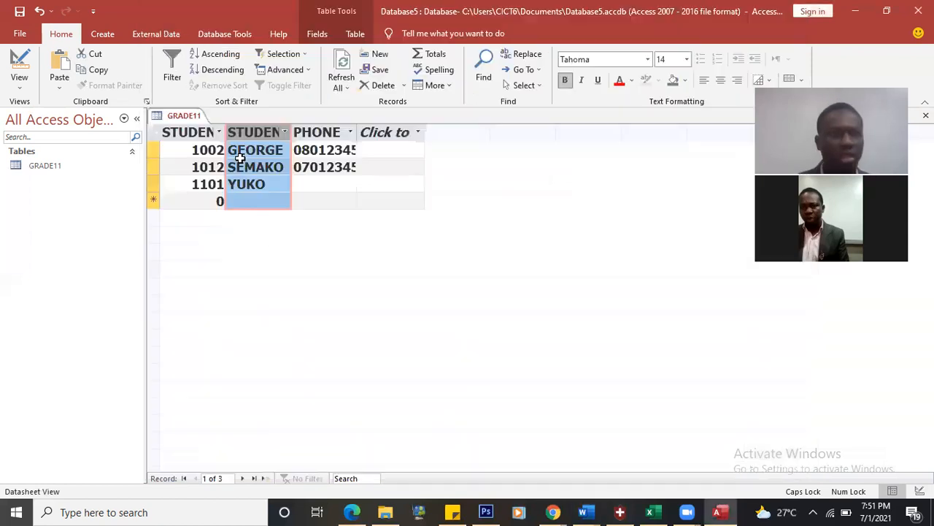
Step: Look over the External Data ribbon, then switch to the Create ribbon
{"action": "left_click", "coordinate": [152, 34]}
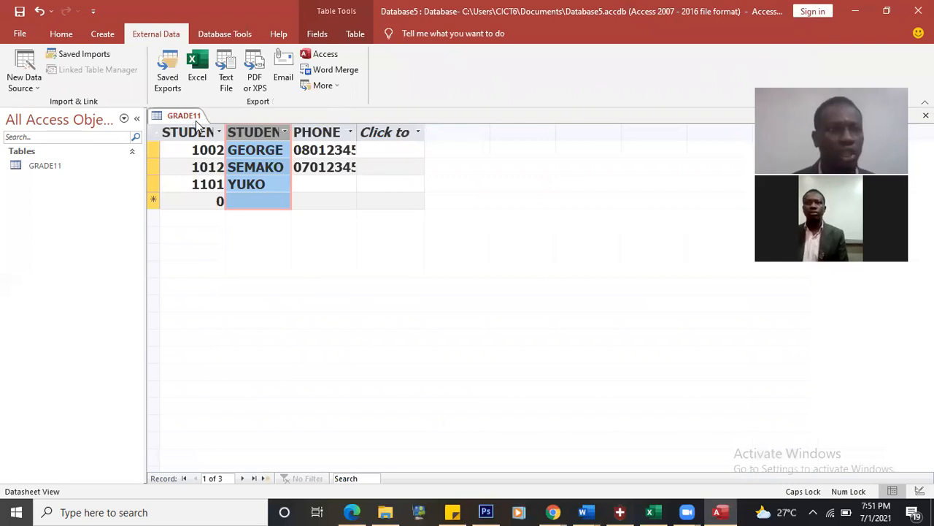
{"action": "left_click", "coordinate": [102, 36]}
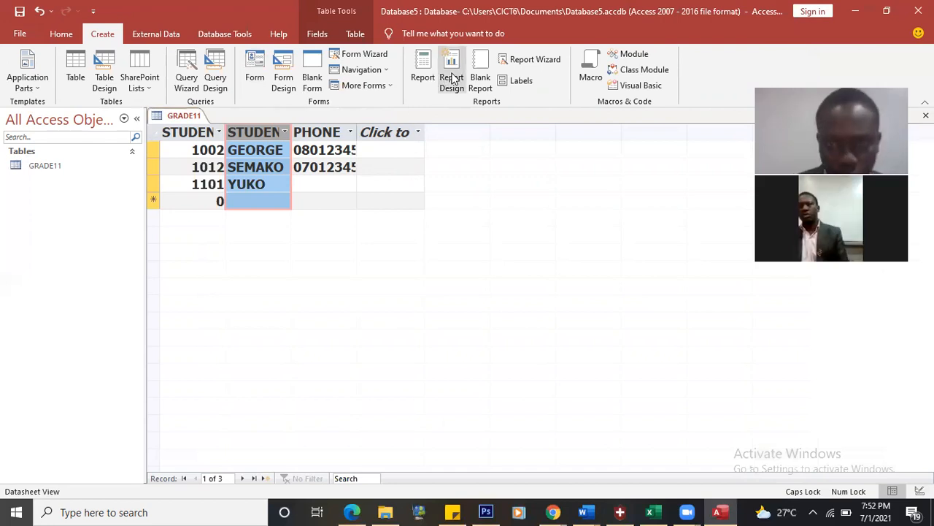
Step: Build a Report Wizard report with all fields, grouped by STUDENT NUMBER then STUDENT NAME
{"action": "left_click", "coordinate": [536, 59]}
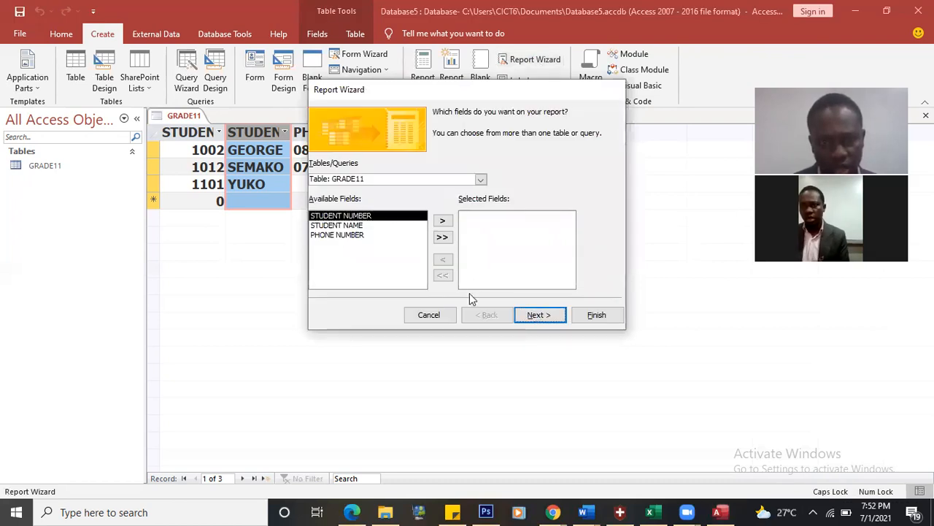
{"action": "left_click", "coordinate": [443, 221]}
{"action": "left_click", "coordinate": [442, 236]}
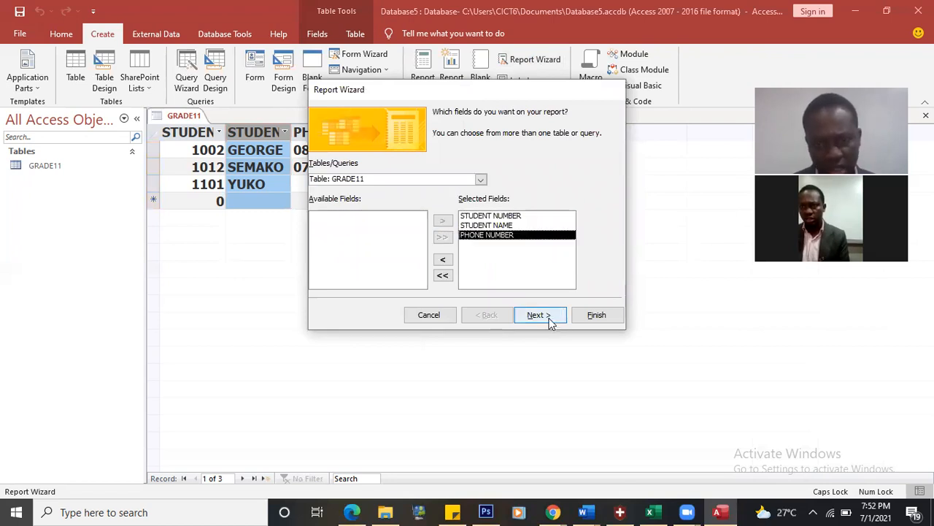
{"action": "left_click", "coordinate": [551, 323]}
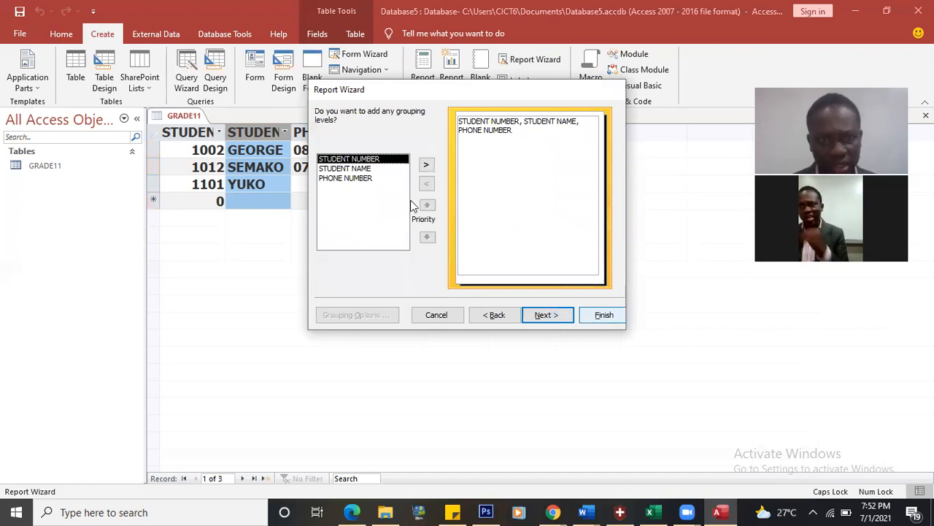
{"action": "left_click", "coordinate": [427, 166]}
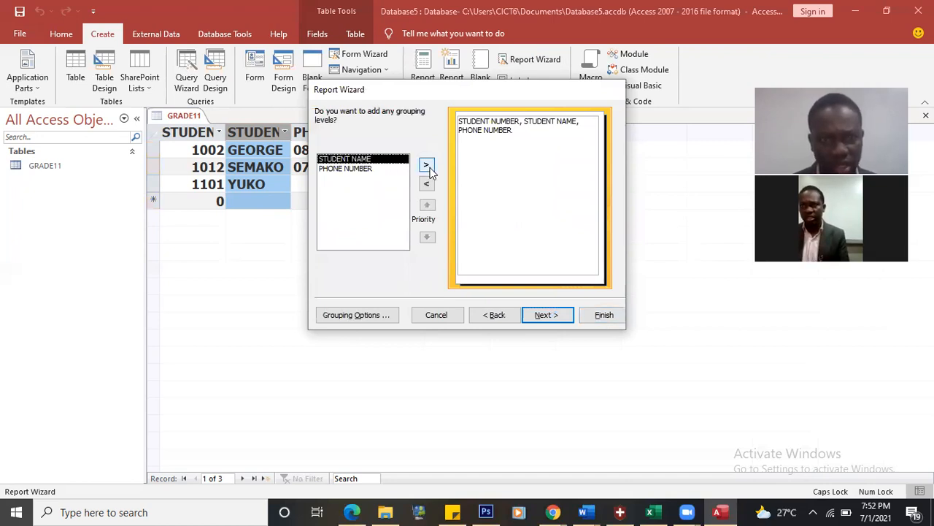
{"action": "left_click", "coordinate": [427, 167]}
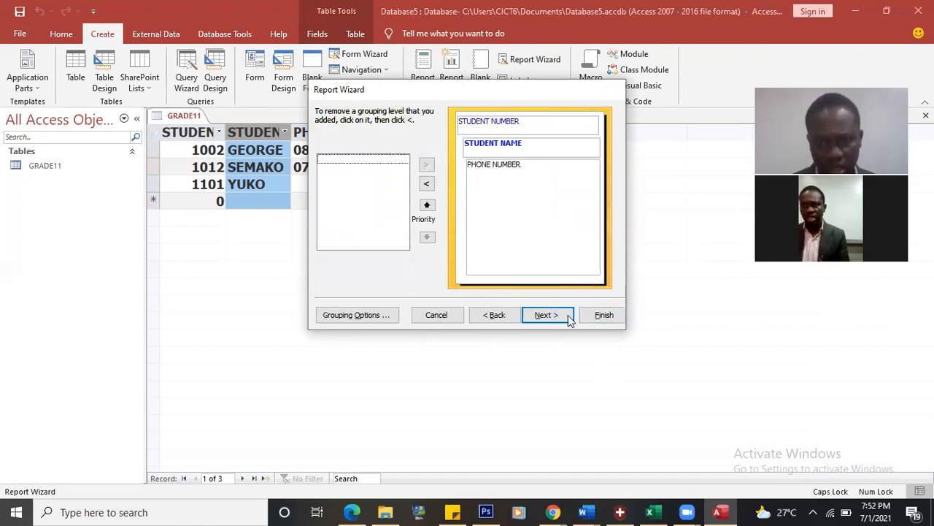
{"action": "left_click", "coordinate": [604, 316]}
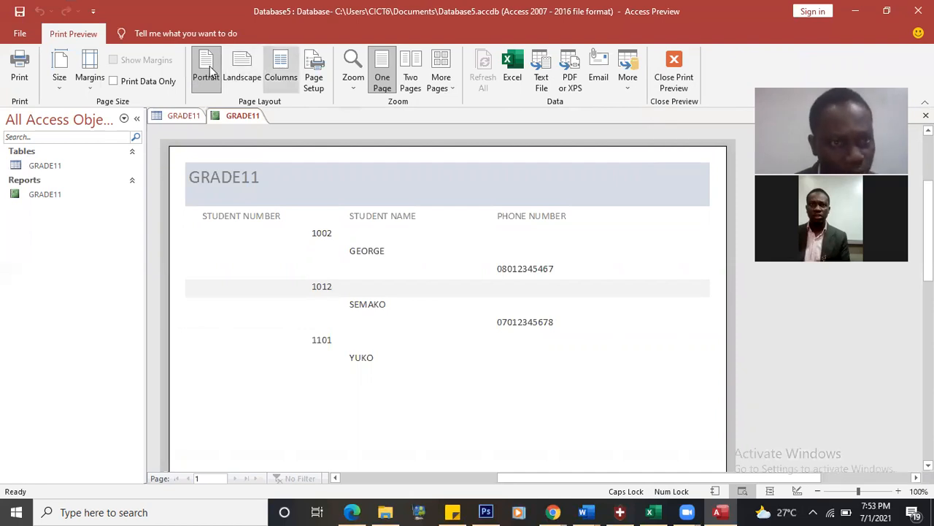
{"action": "left_click", "coordinate": [243, 67]}
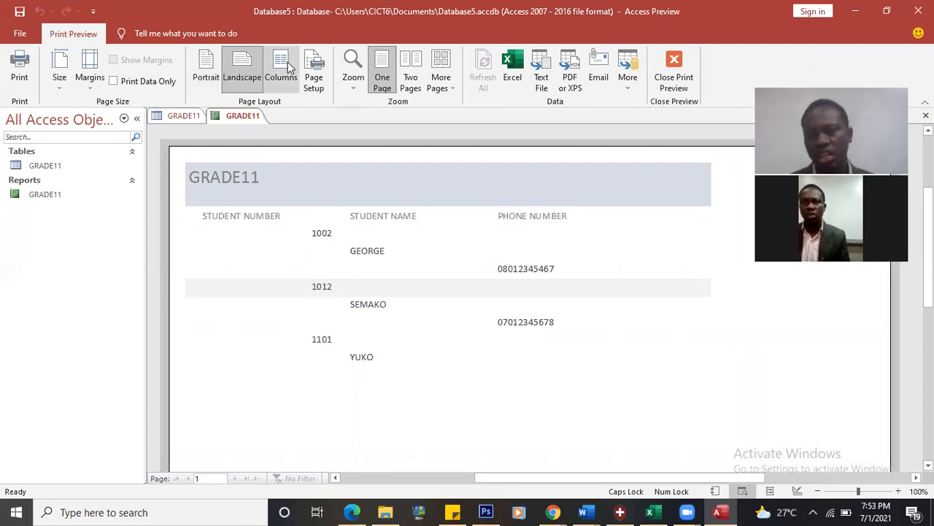
{"action": "left_click", "coordinate": [289, 67]}
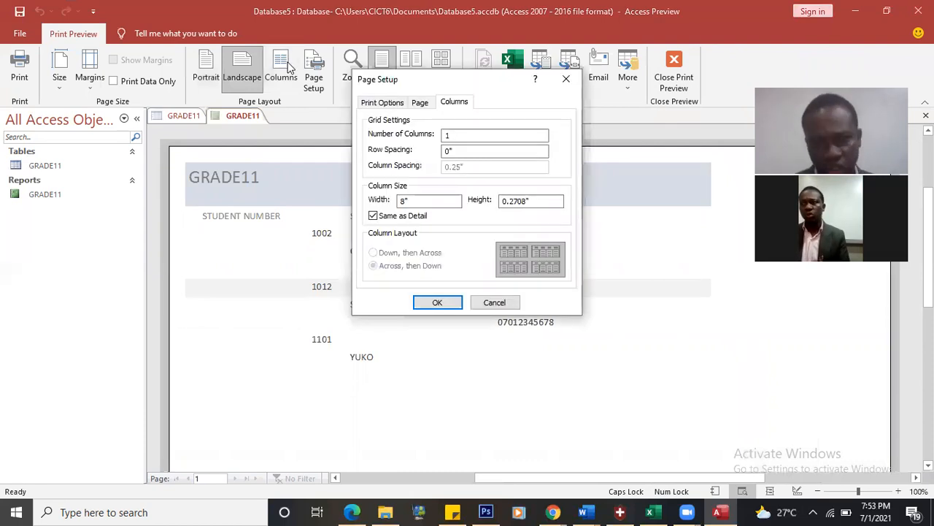
{"action": "left_click", "coordinate": [491, 305]}
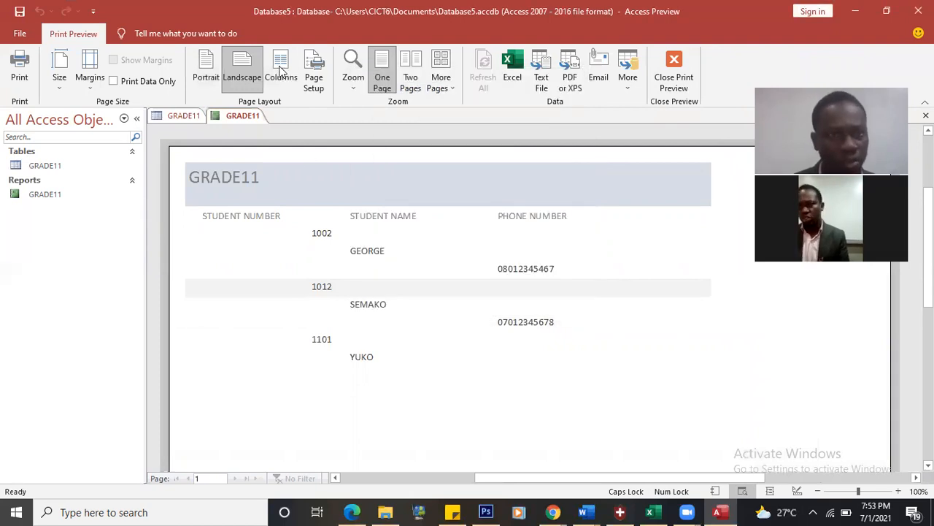
{"action": "left_click", "coordinate": [280, 67]}
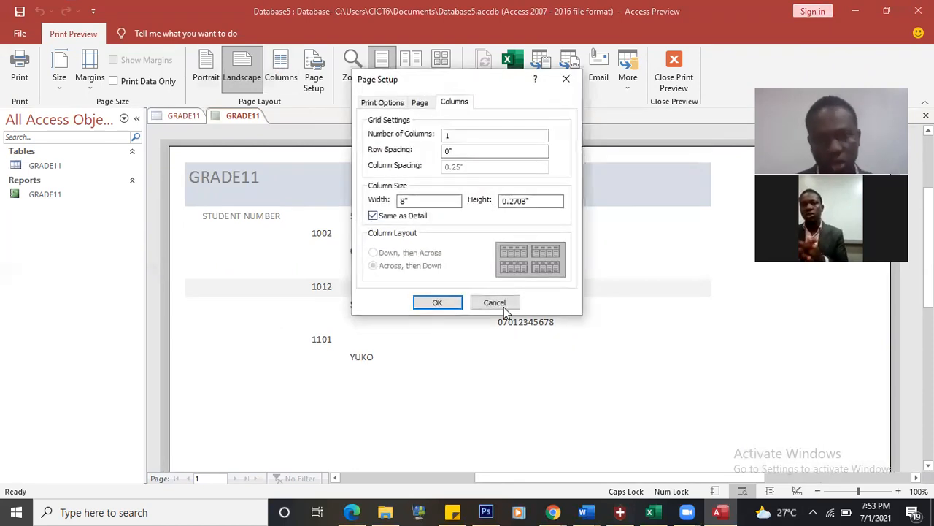
{"action": "left_click", "coordinate": [494, 302]}
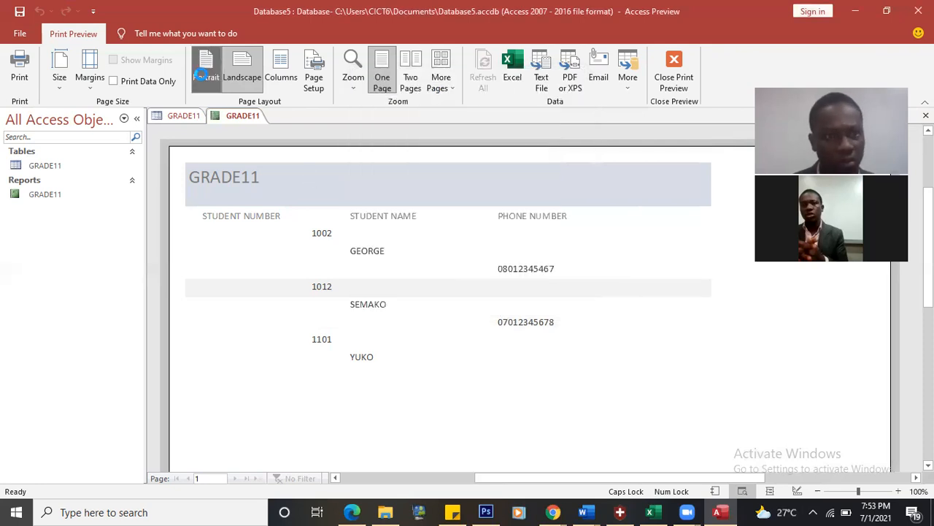
{"action": "left_click", "coordinate": [203, 76]}
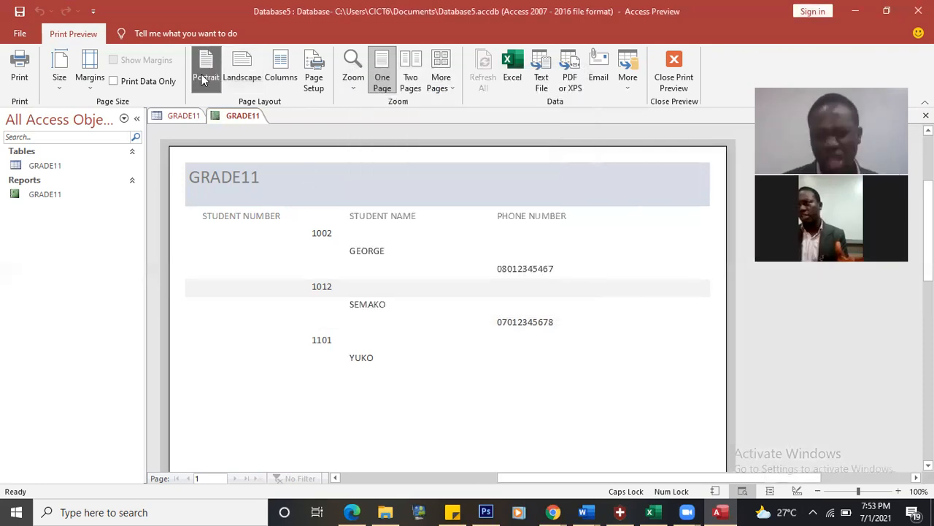